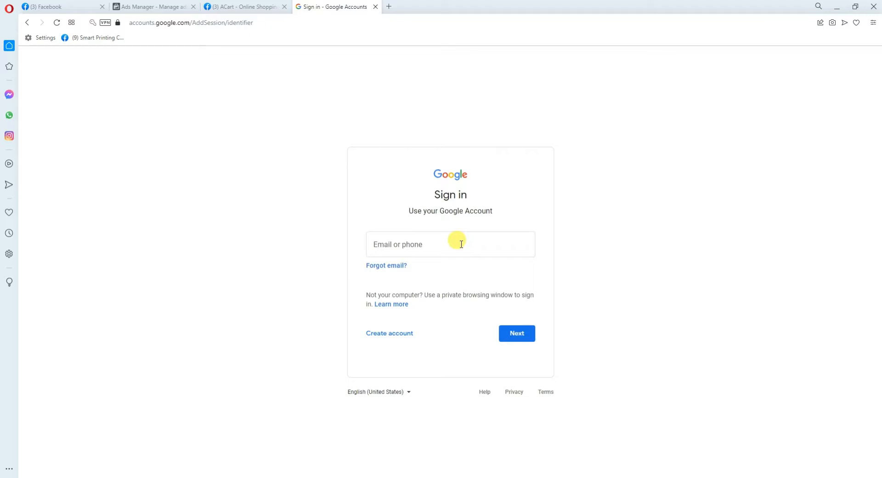
click(385, 343)
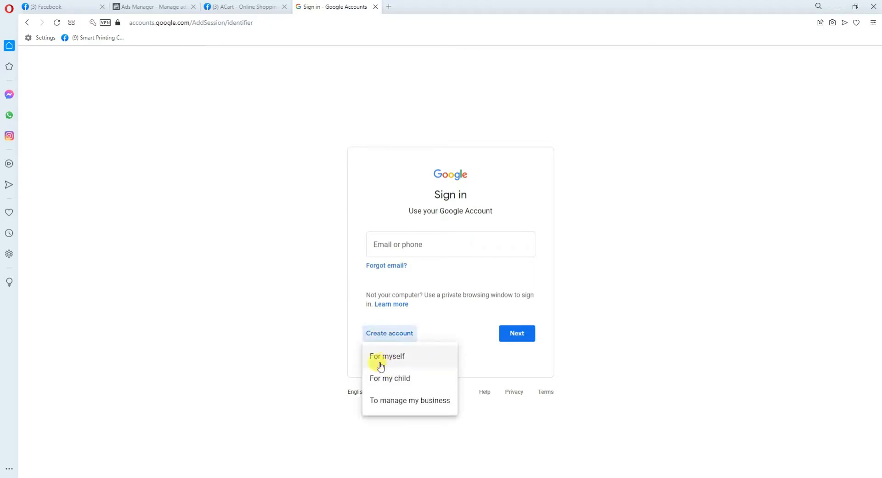
click(397, 408)
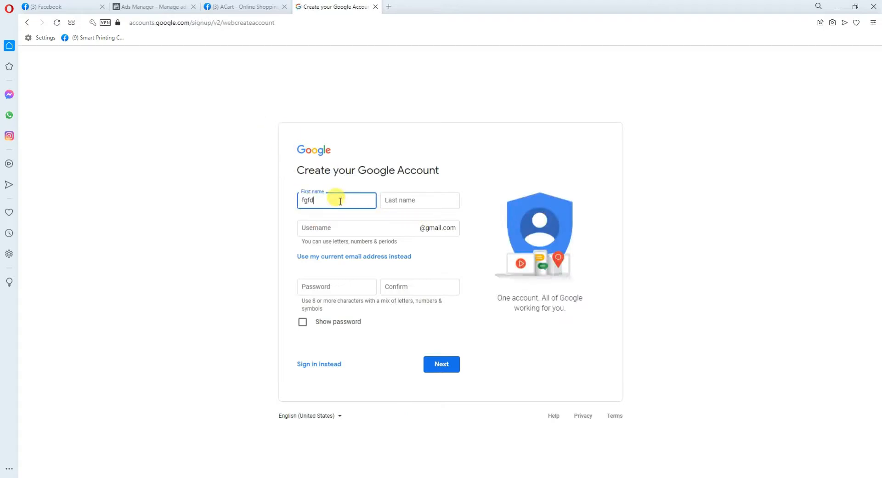
click(400, 198)
text(fgfd)
click(338, 228)
double_click(325, 199)
click(321, 233)
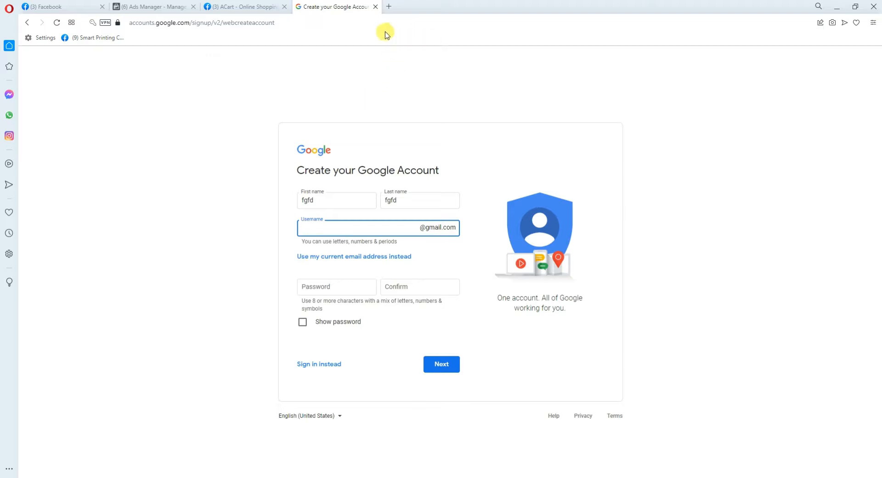
click(376, 7)
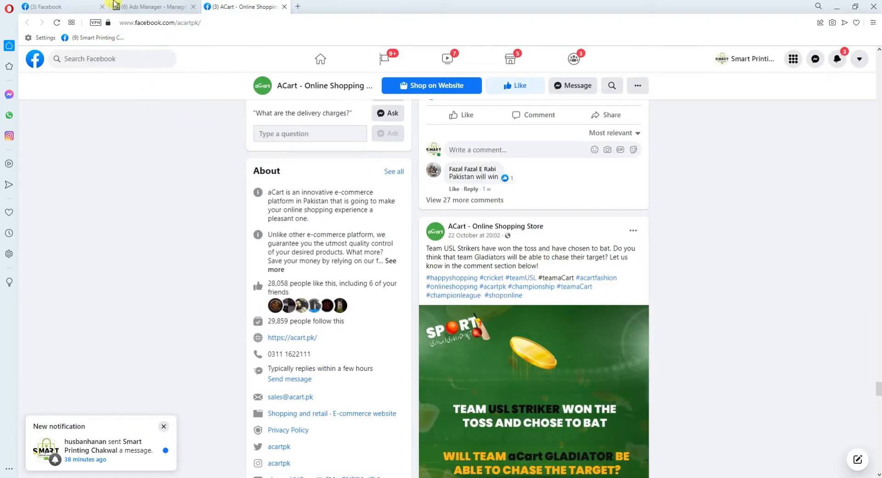
Step: Switch to Facebook and open the managed Smart Printing Chakwal page from the list of pages
click(148, 5)
click(243, 6)
click(63, 4)
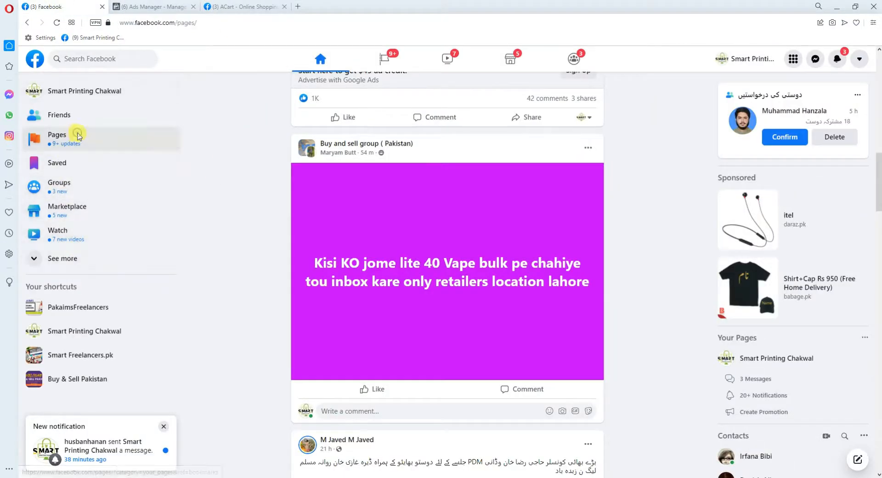
click(76, 132)
click(326, 135)
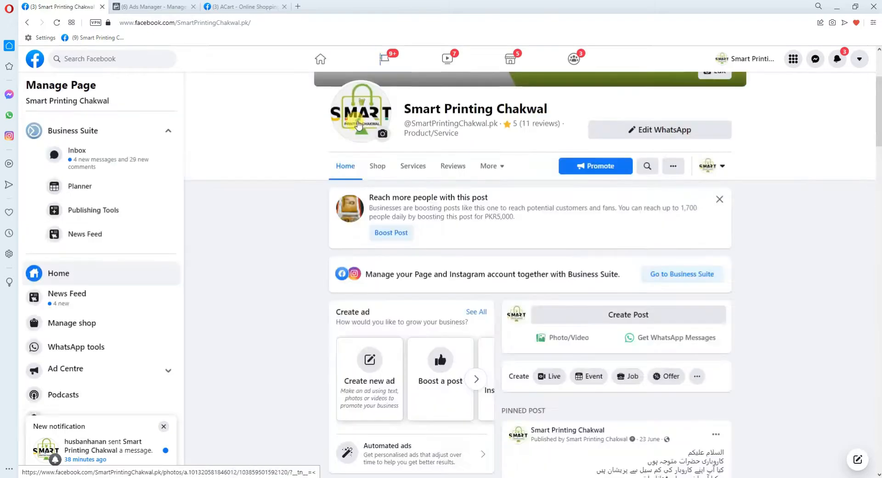
Step: Look through the posts on the Smart Printing Chakwal page, down to the personalized mugs discount post
click(358, 124)
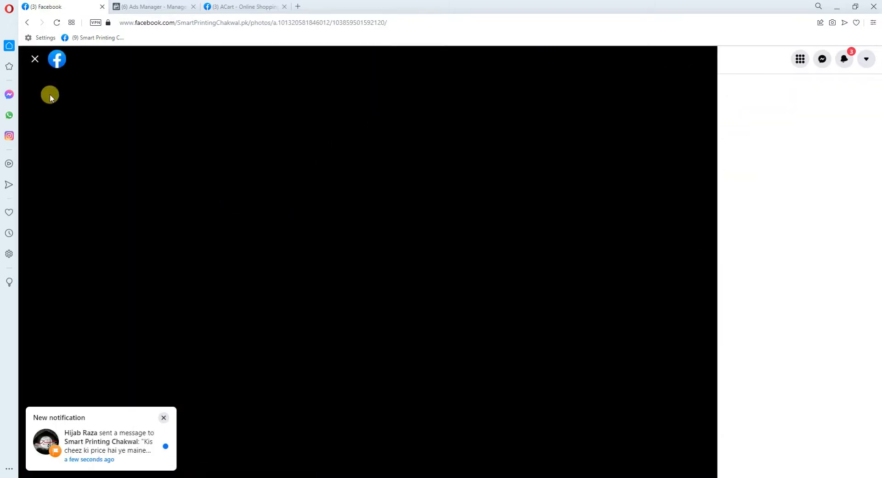
key(Escape)
scroll(276, 335, down, 10)
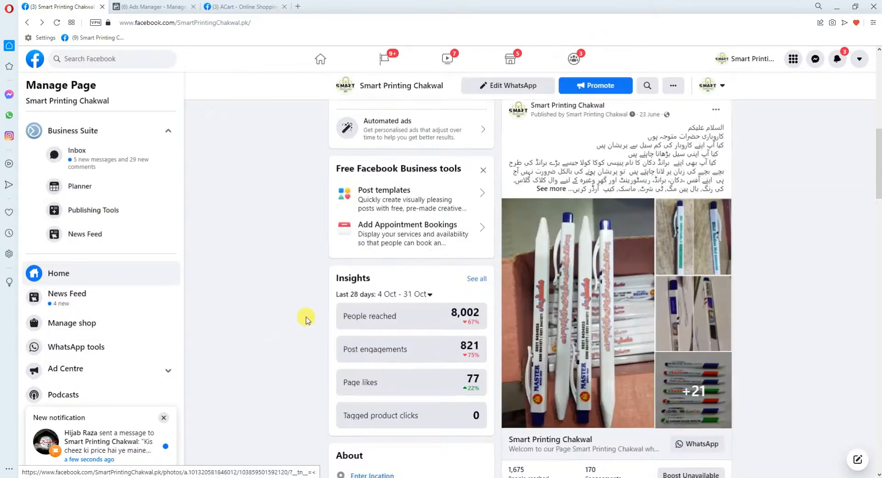
scroll(307, 312, down, 6)
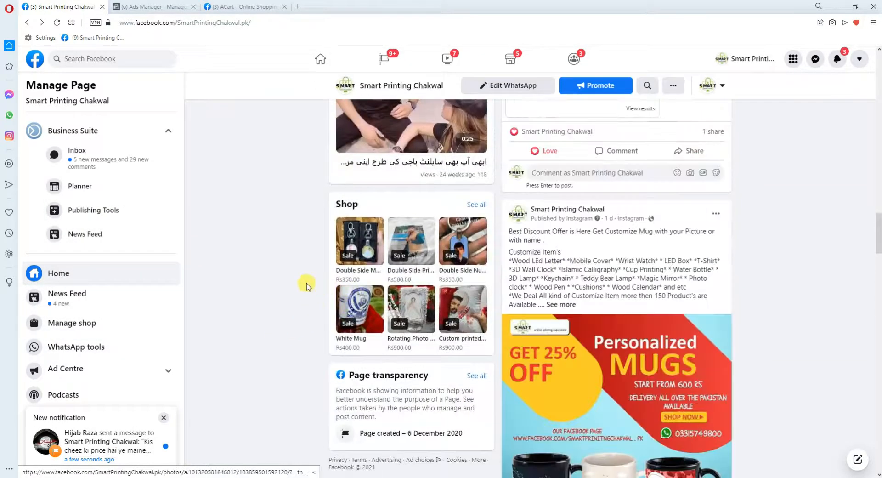
scroll(605, 252, down, 4)
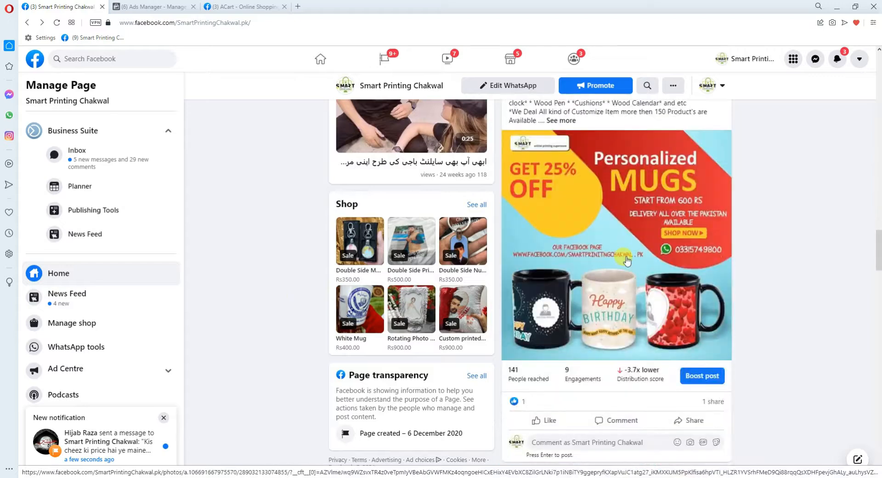
scroll(605, 322, up, 4)
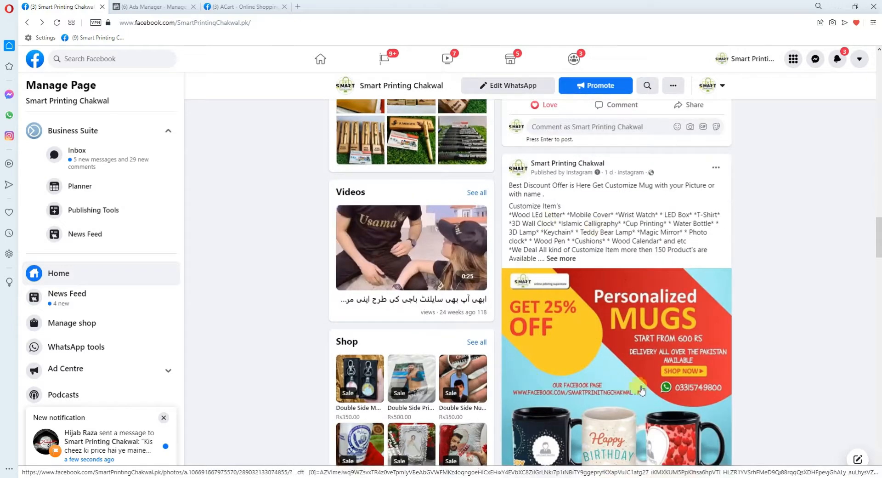
scroll(606, 322, down, 4)
click(632, 217)
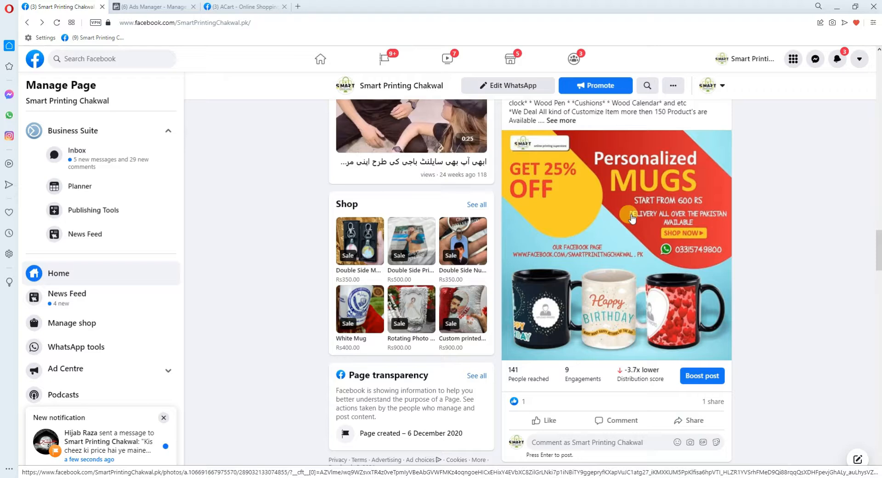
click(144, 6)
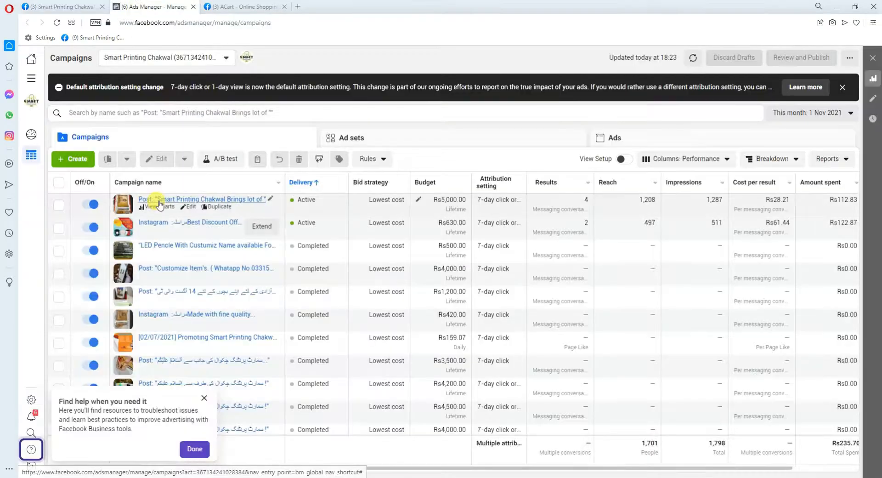
click(276, 6)
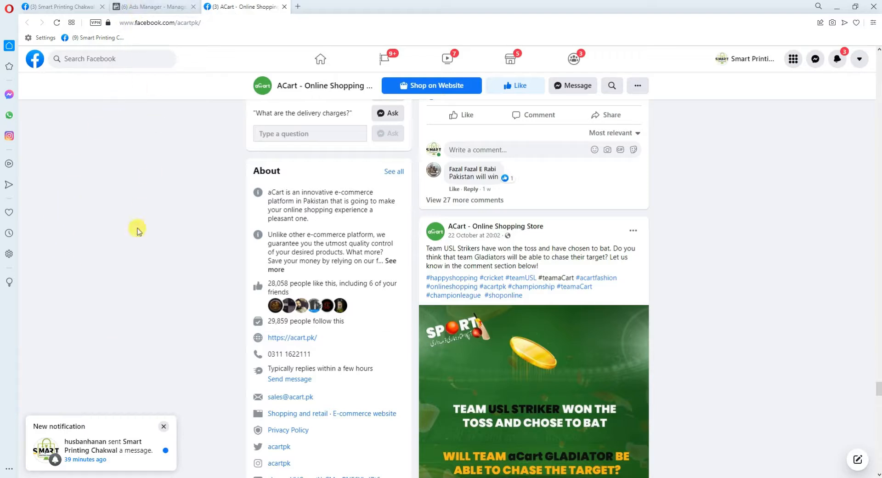
scroll(144, 217, up, 3)
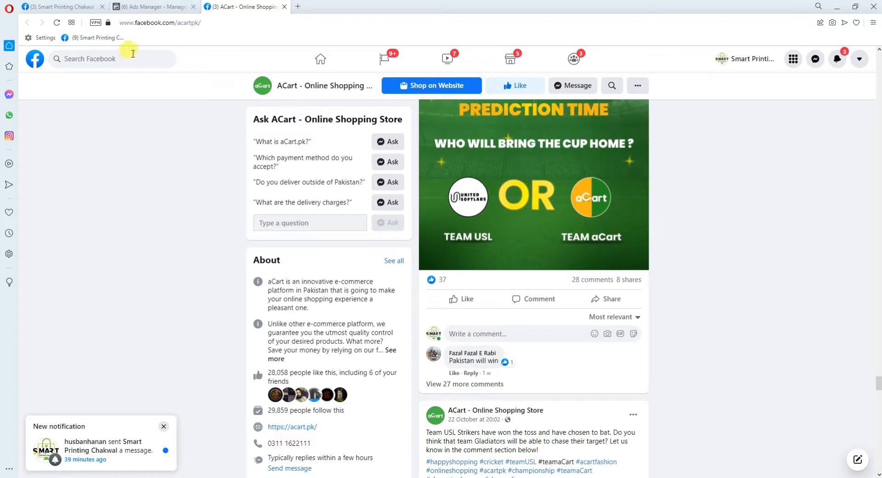
click(147, 6)
click(44, 5)
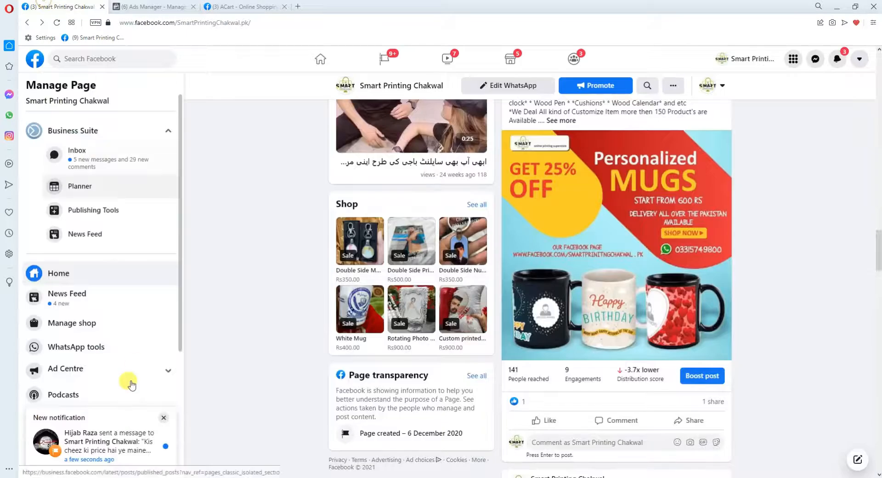
scroll(85, 312, down, 3)
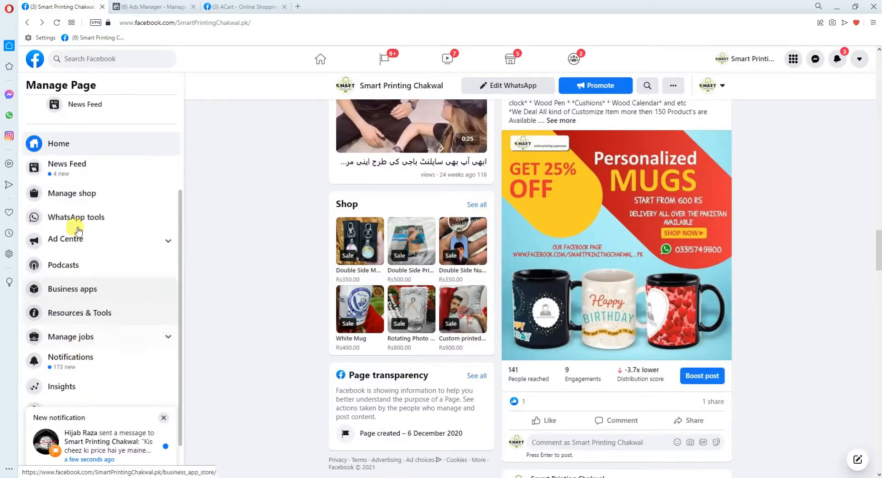
click(82, 241)
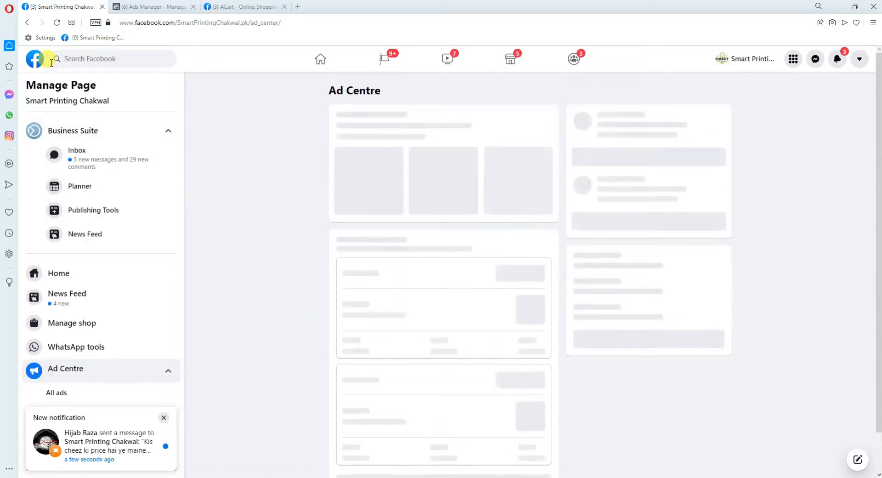
click(28, 23)
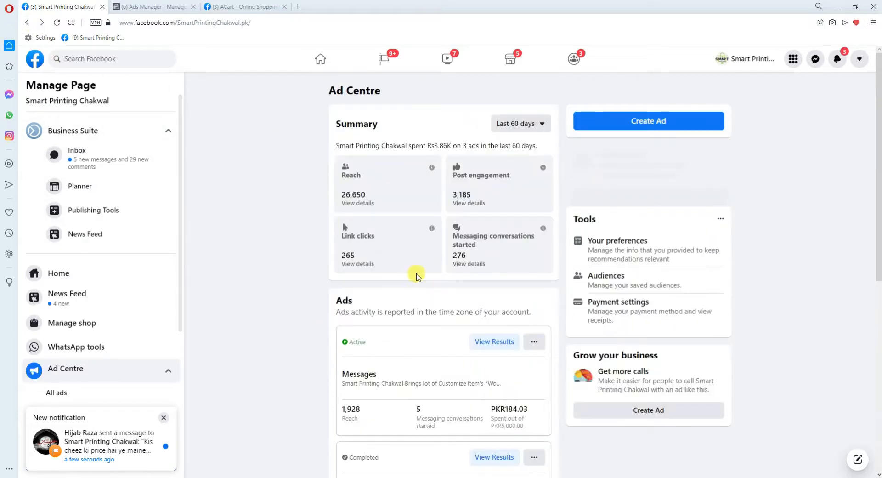
Step: Open the boost setup for the personalized mugs post that advertises 25% off
scroll(447, 276, down, 20)
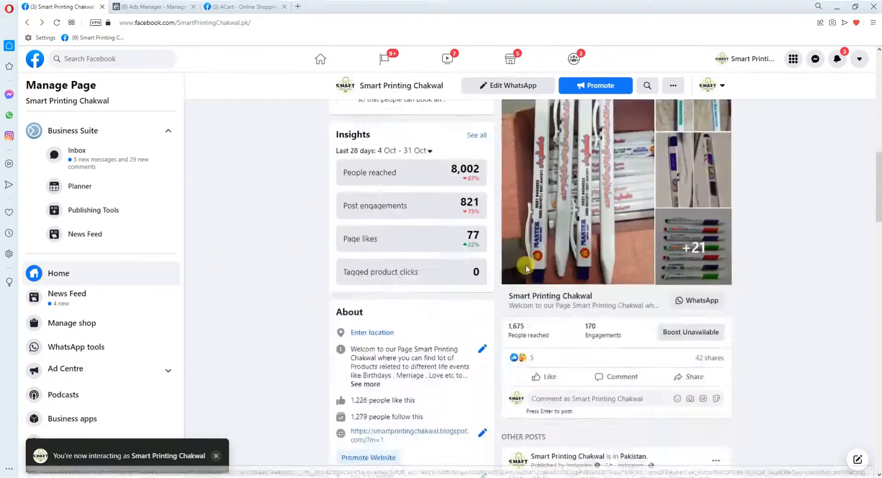
scroll(583, 282, up, 3)
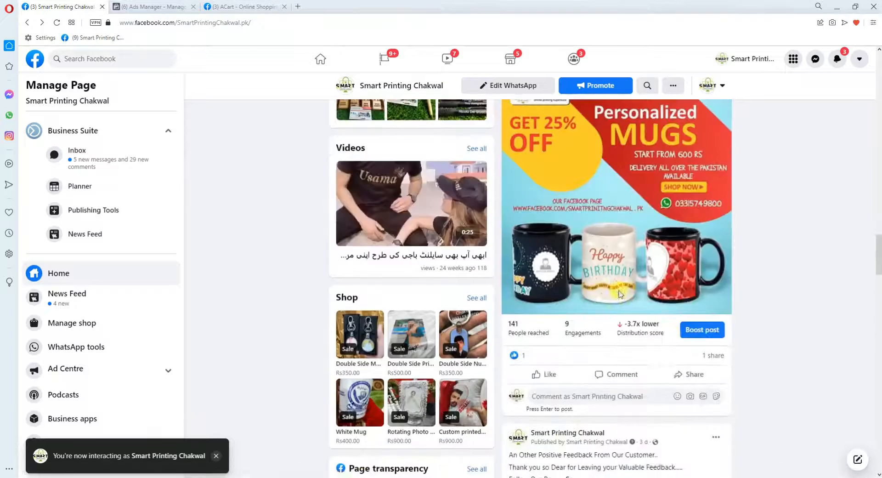
click(703, 332)
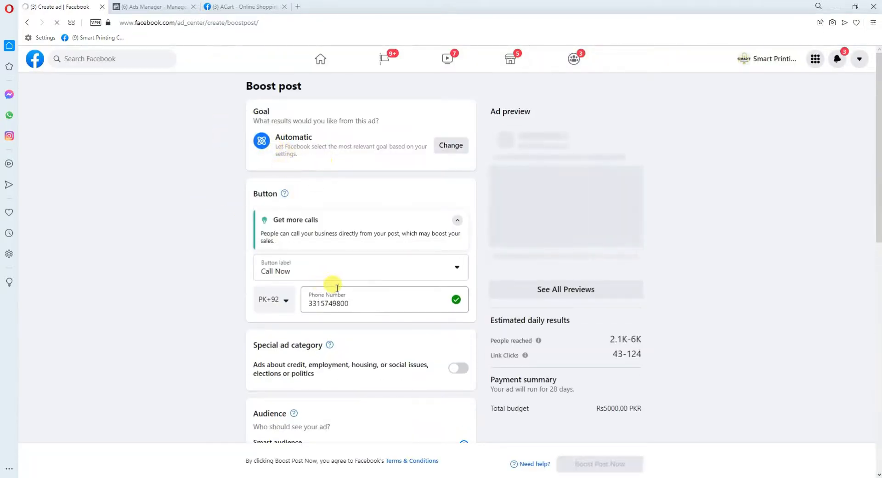
click(457, 220)
click(457, 222)
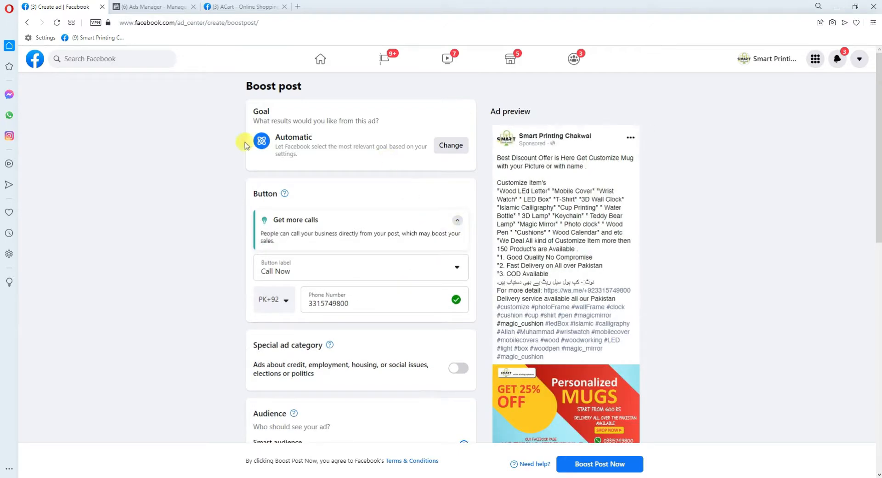
Step: Set the boosted post's button label to Send Message
scroll(372, 287, down, 1)
click(306, 224)
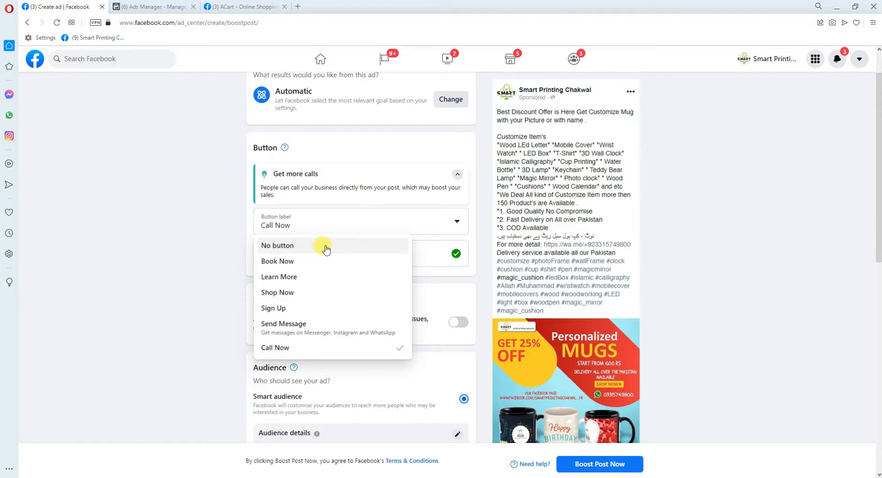
scroll(527, 282, down, 2)
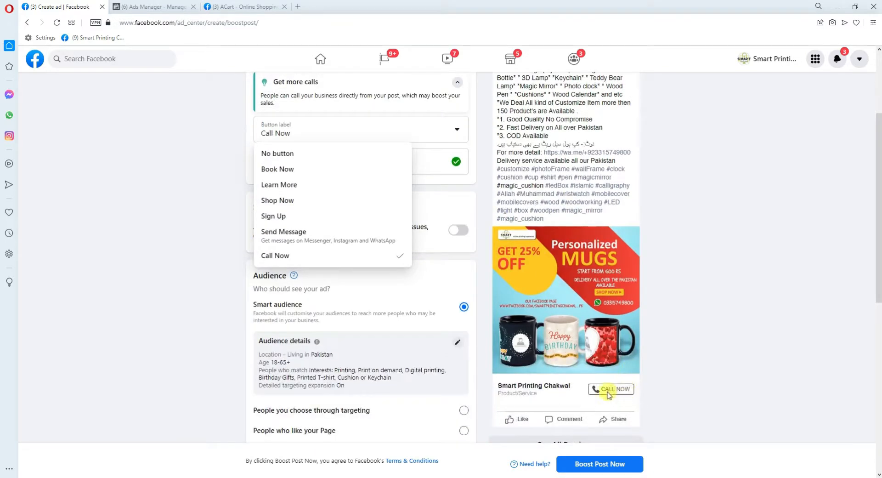
scroll(514, 252, up, 3)
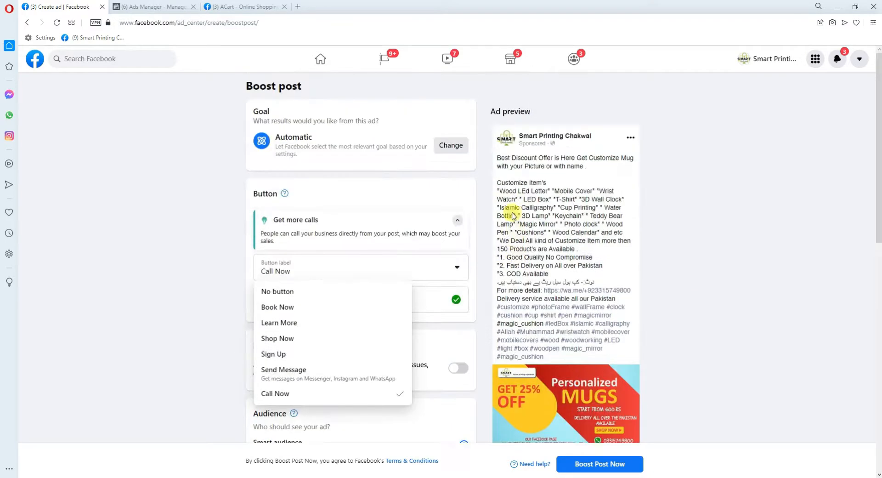
scroll(541, 222, down, 2)
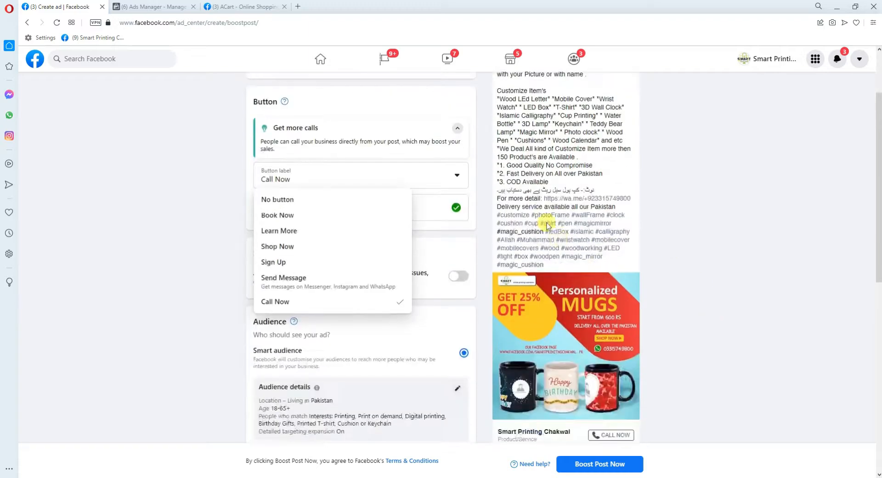
scroll(538, 150, down, 4)
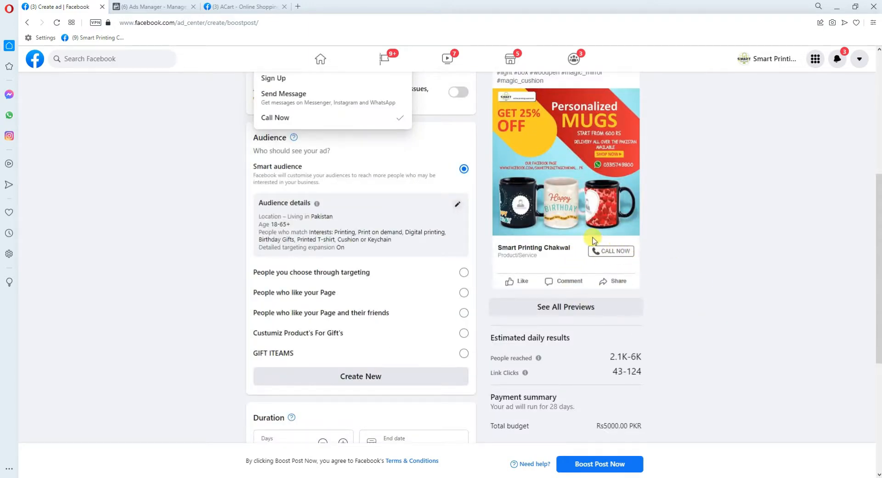
scroll(579, 230, up, 3)
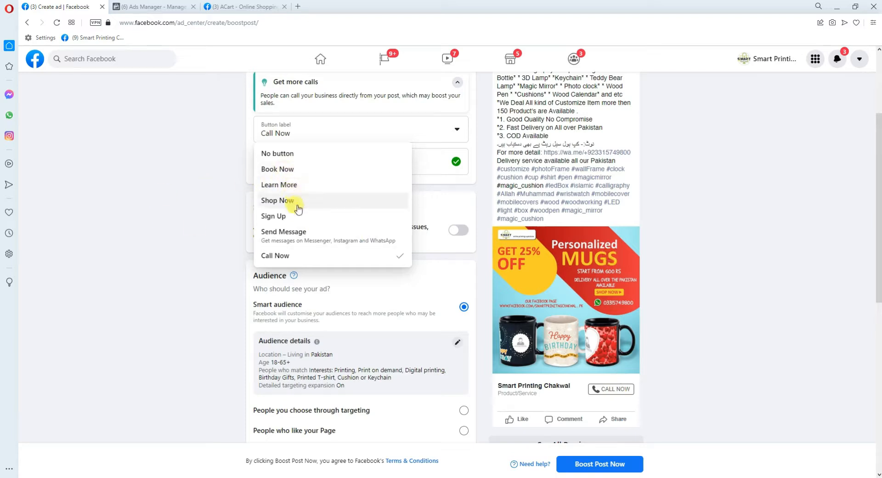
click(289, 235)
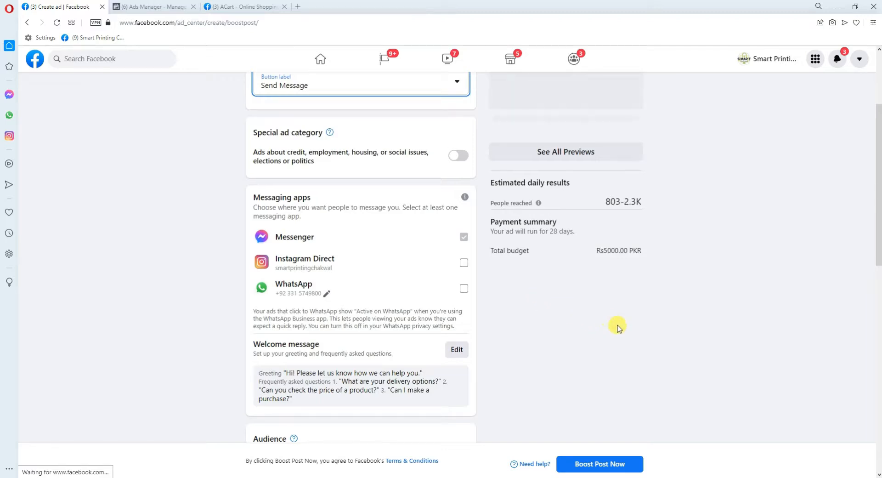
Step: Check the Send Message button in the ad preview and review the other available button labels
scroll(617, 326, up, 3)
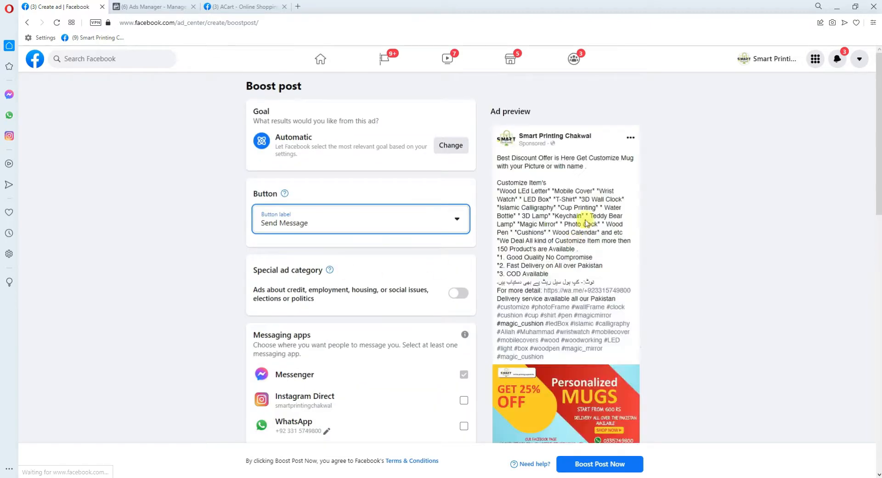
scroll(593, 370, down, 3)
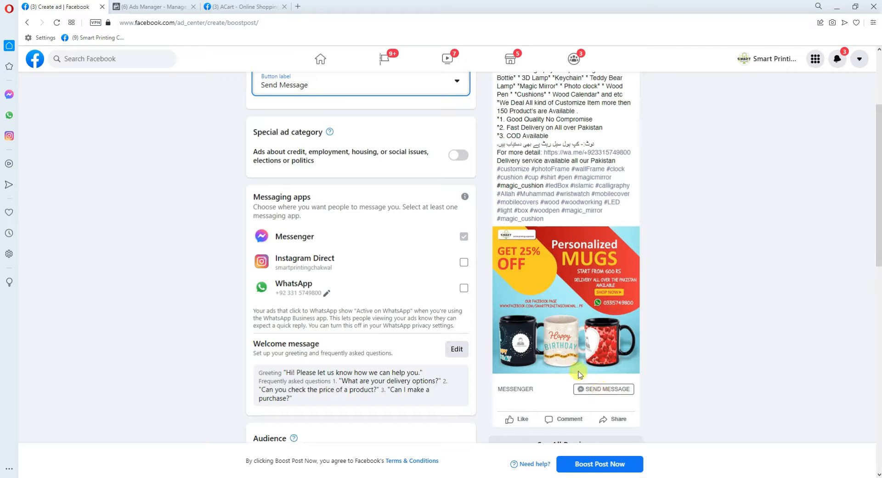
scroll(584, 313, up, 2)
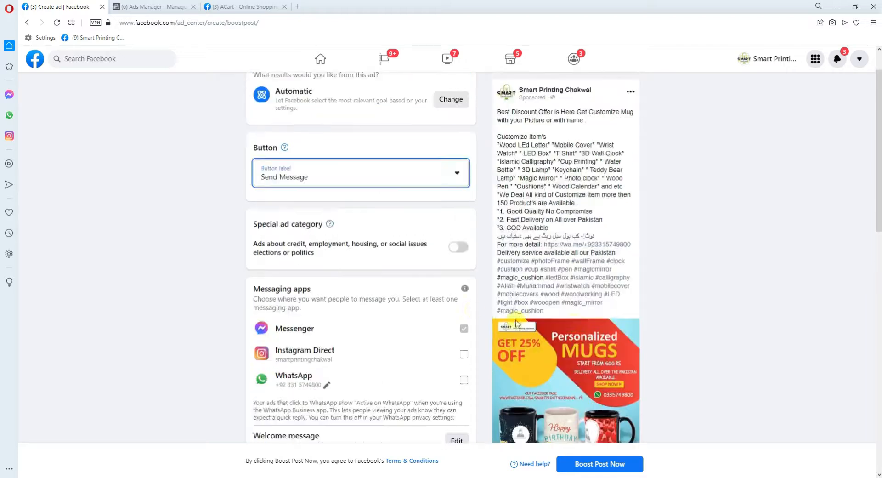
click(436, 177)
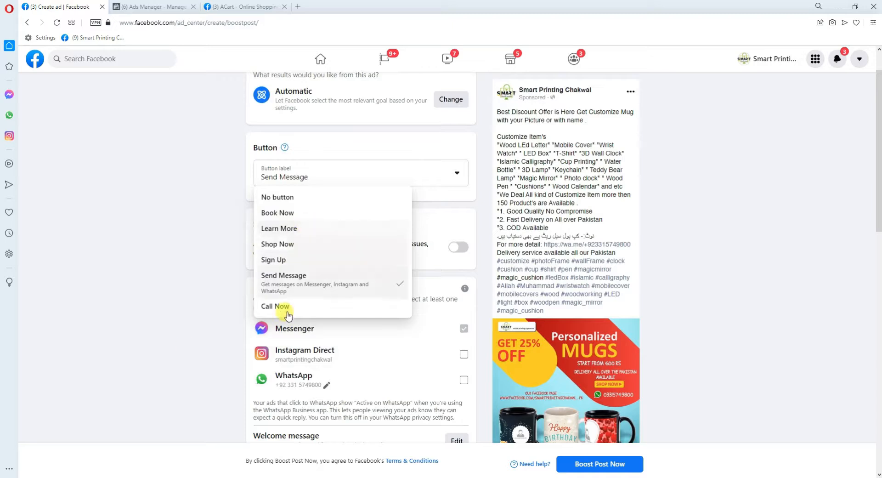
scroll(285, 312, down, 5)
scroll(222, 290, up, 5)
click(149, 235)
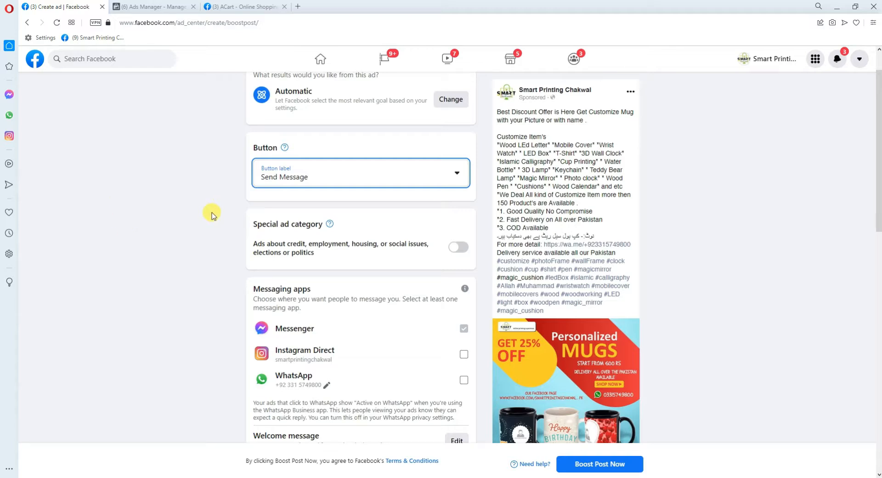
Step: Look over the messaging apps, welcome message and audience settings of the boosted mugs post
scroll(460, 287, down, 5)
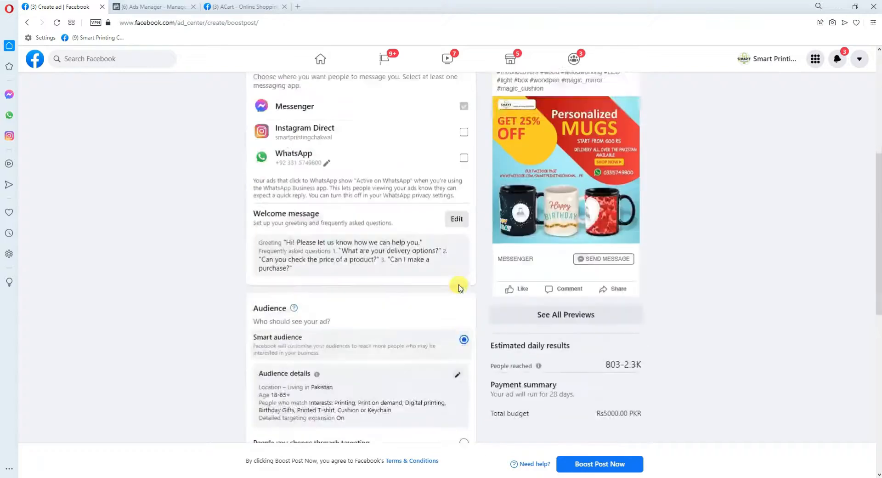
scroll(460, 287, up, 6)
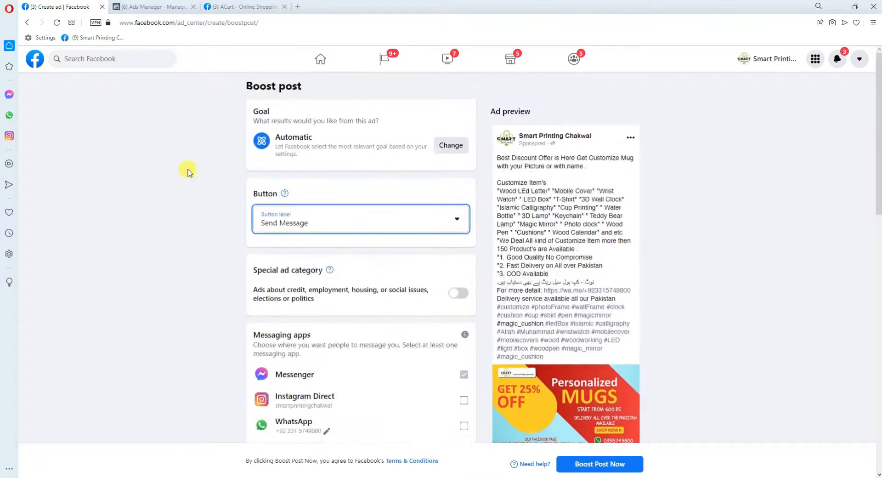
Step: Close the open Ads Manager page and search the web for "facebook ad MANAGER" in a new tab
click(135, 5)
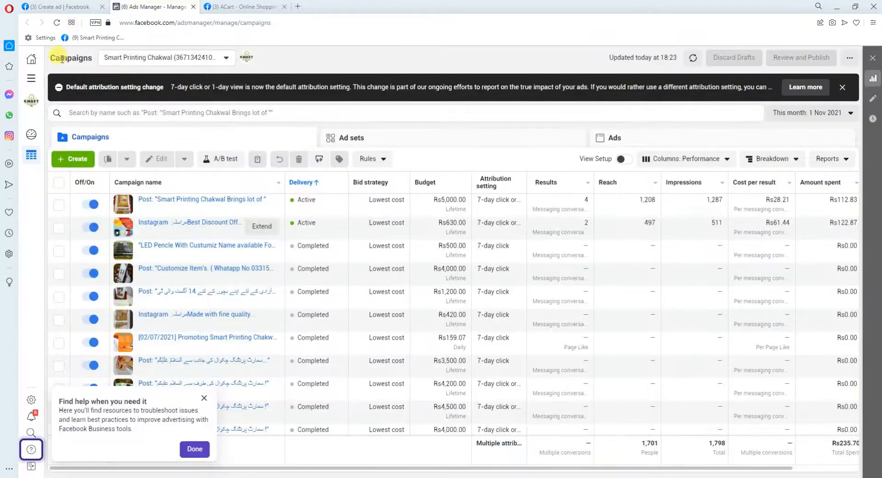
click(194, 7)
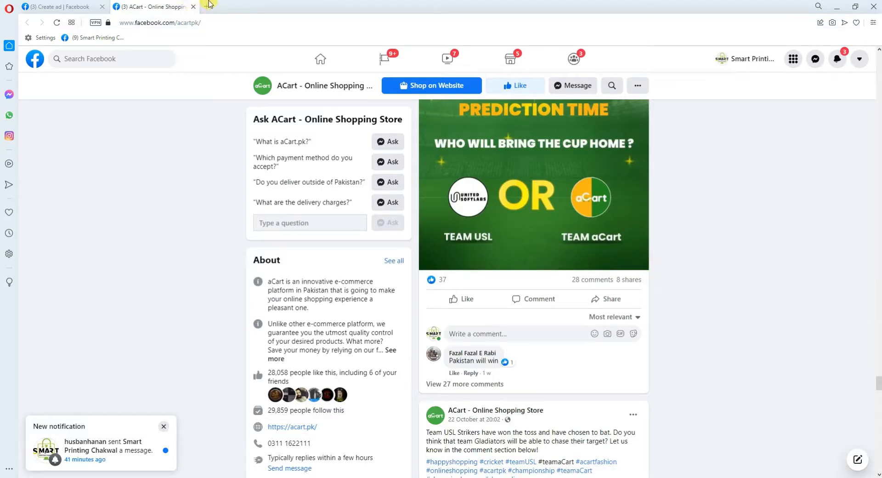
click(208, 7)
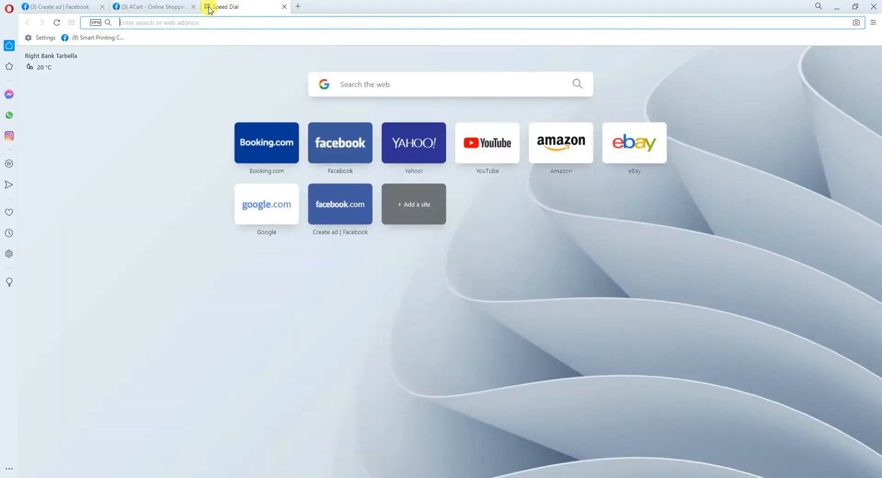
text(faceb)
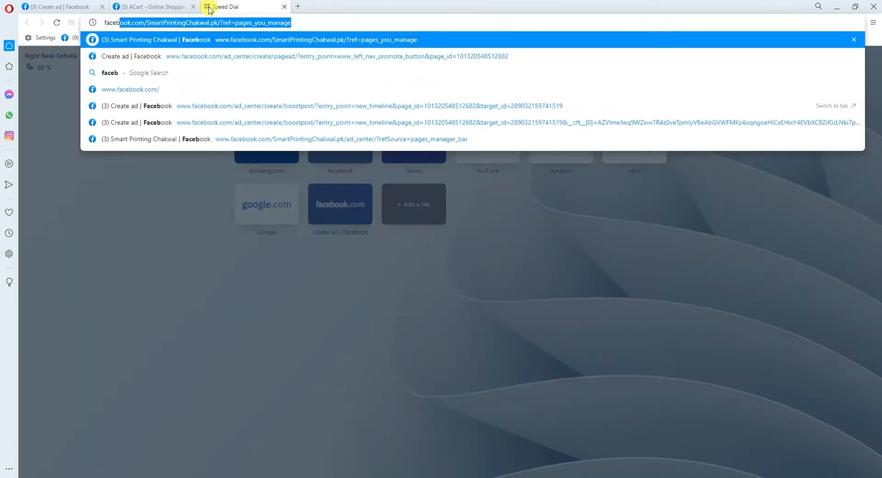
text(ook ade)
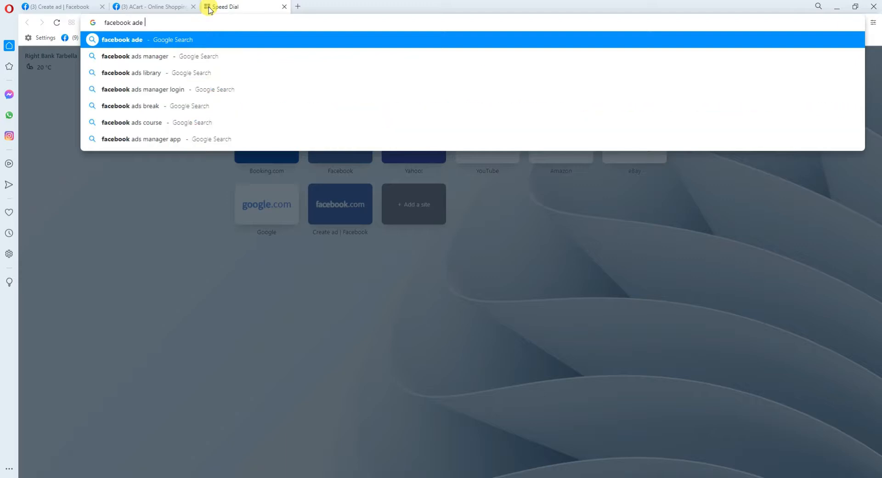
key(BackSpace)
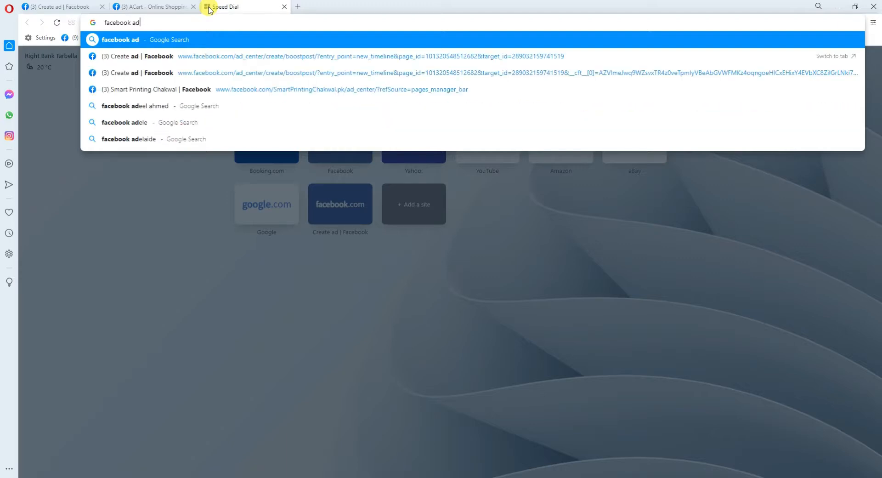
text(mANG)
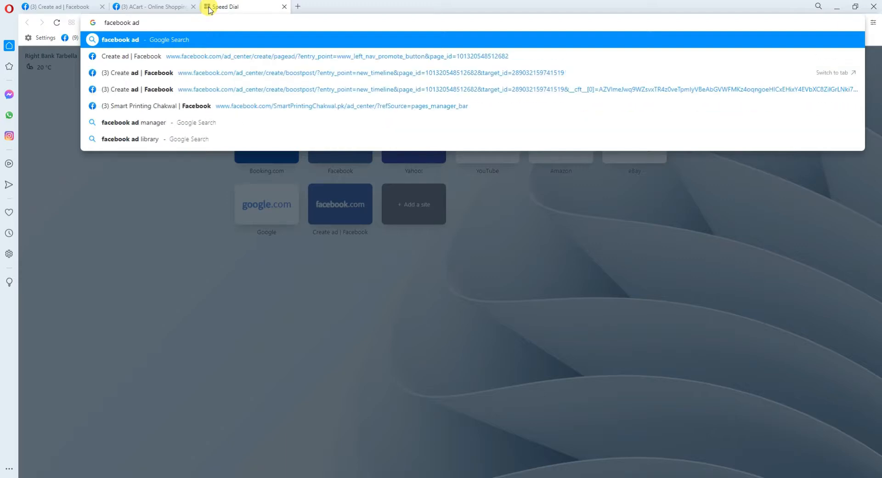
key(BackSpace)
key(BackSpace)
key(BackSpace)
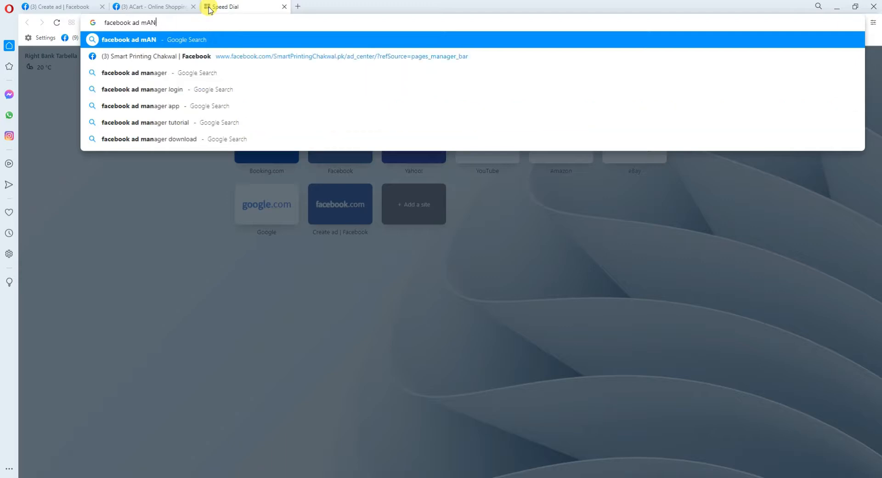
key(BackSpace)
text(MANGER)
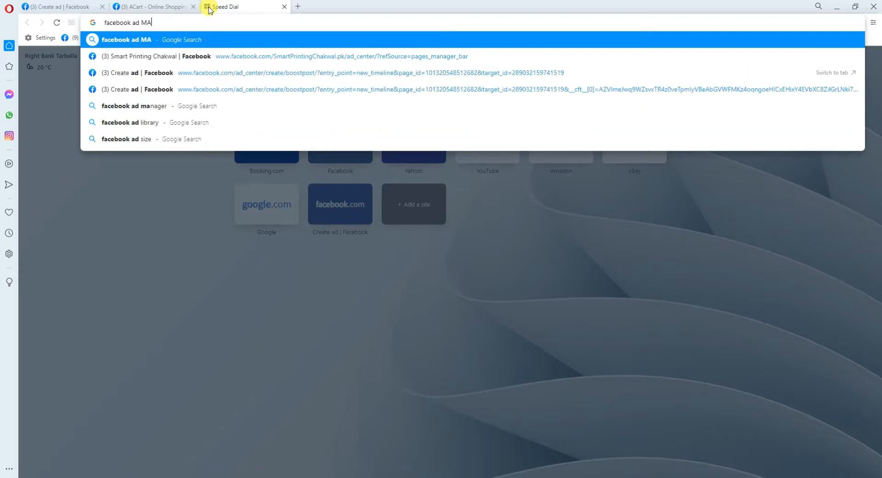
key(Return)
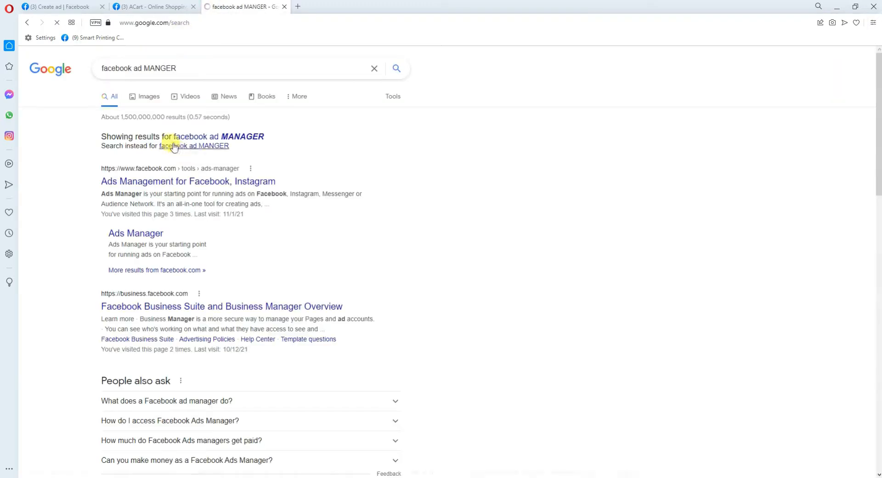
click(225, 138)
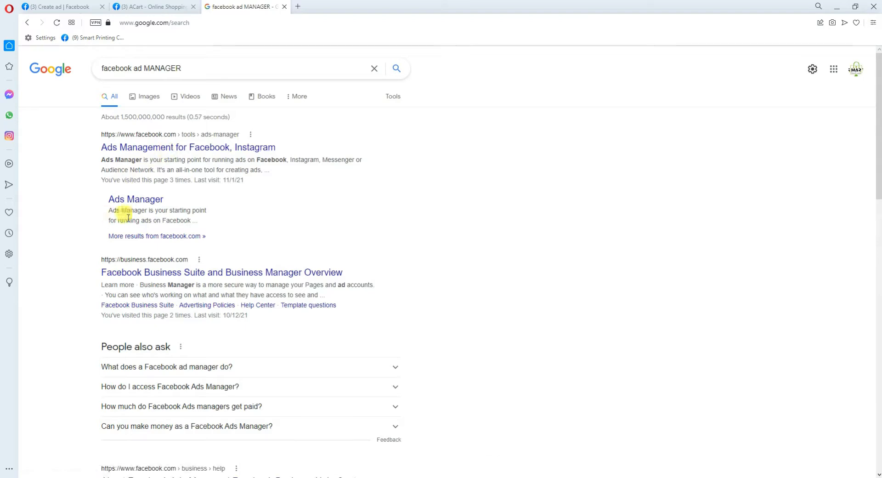
Step: Open the "Ads Management for Facebook, Instagram" search result and continue to the campaigns list in Ads Manager
click(243, 148)
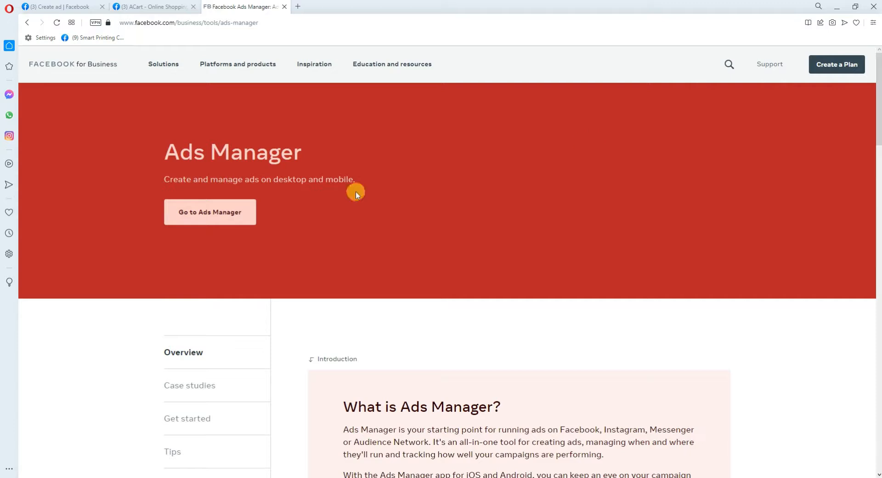
click(211, 216)
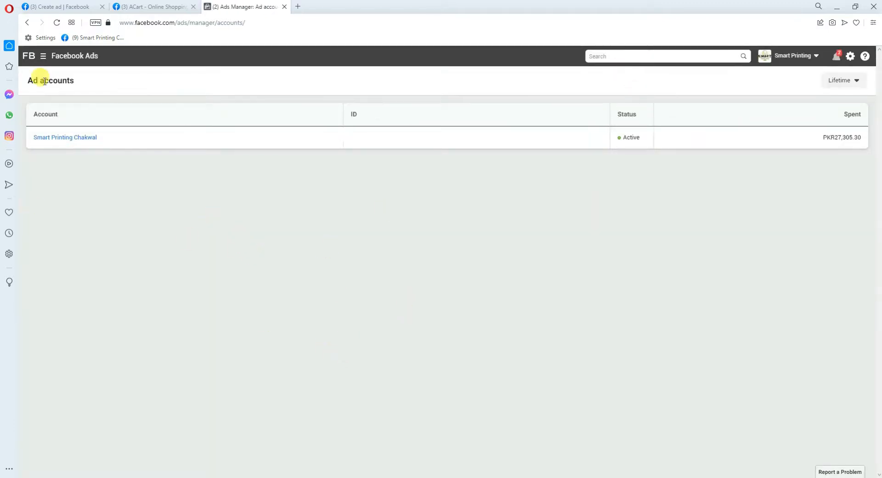
click(43, 56)
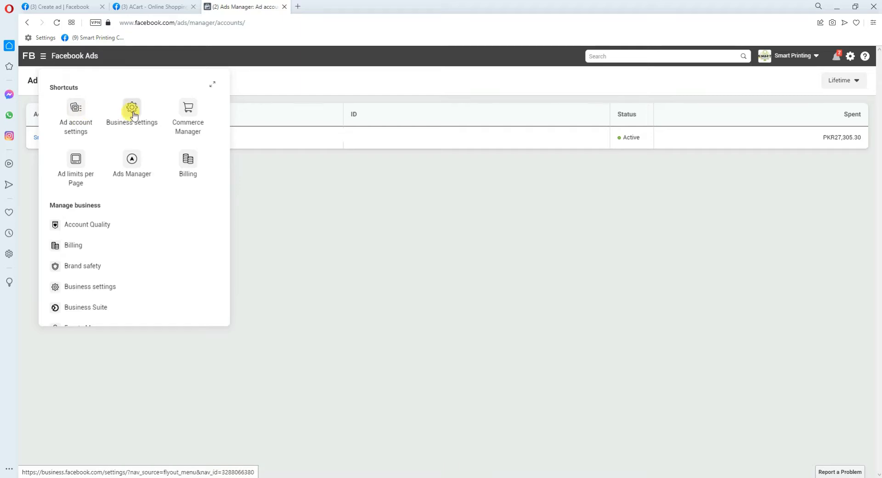
click(131, 159)
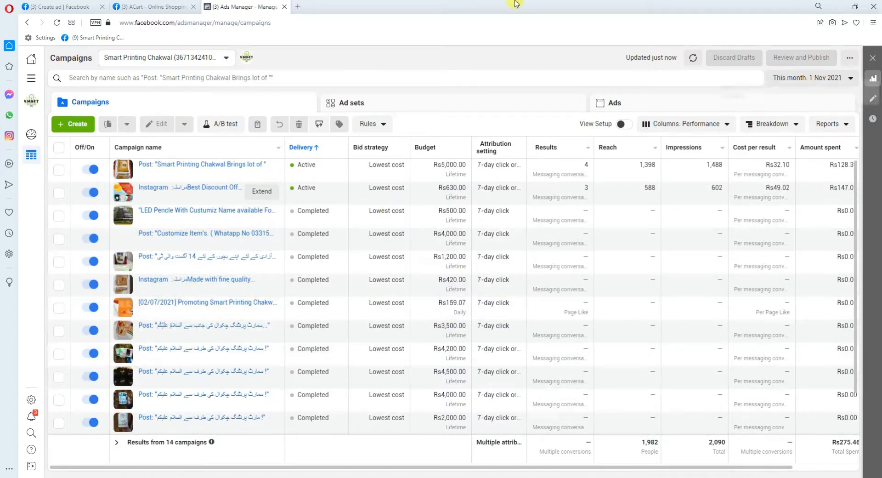
Step: Start creating a new campaign and review the available campaign objectives
click(71, 126)
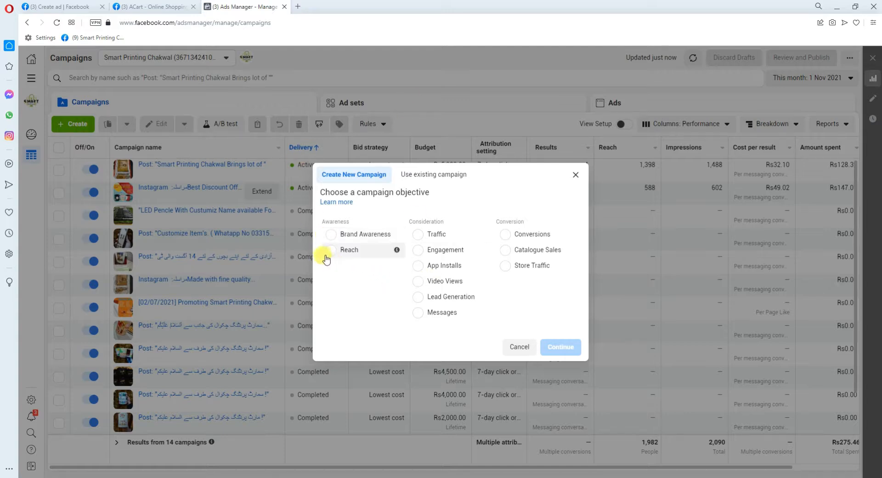
mouse_move(396, 250)
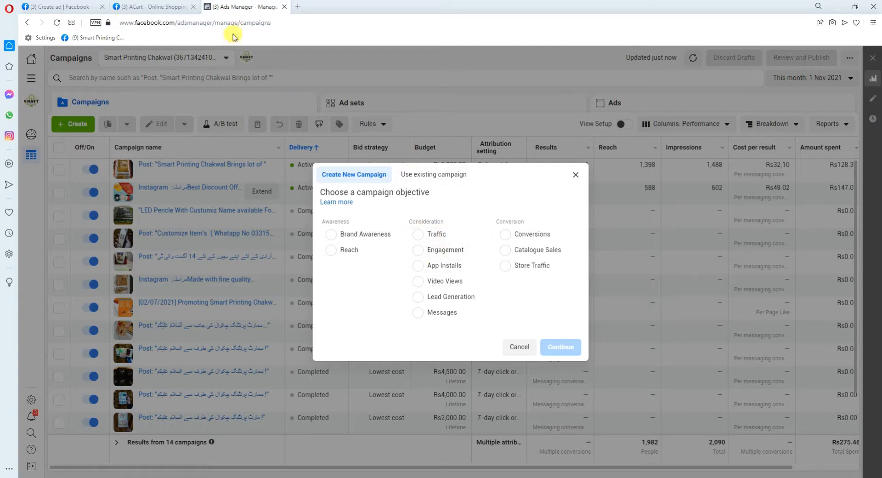
Step: Look through the posts and page details on the ACart - Online Shopping Store Facebook page as advertising examples
click(124, 7)
scroll(419, 292, down, 3)
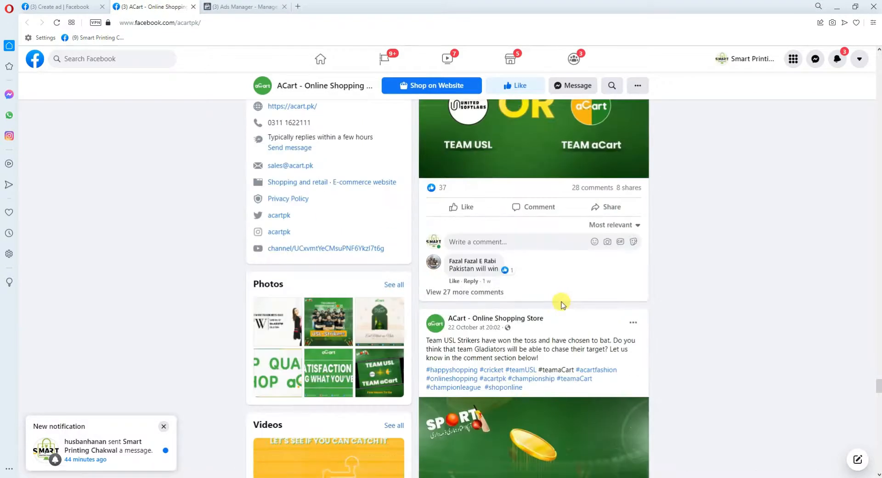
scroll(546, 295, up, 10)
scroll(549, 295, down, 12)
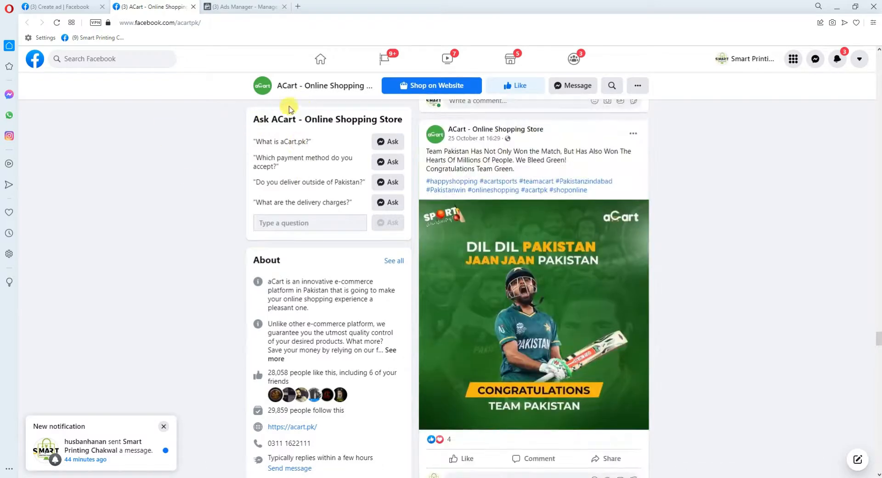
scroll(350, 163, up, 8)
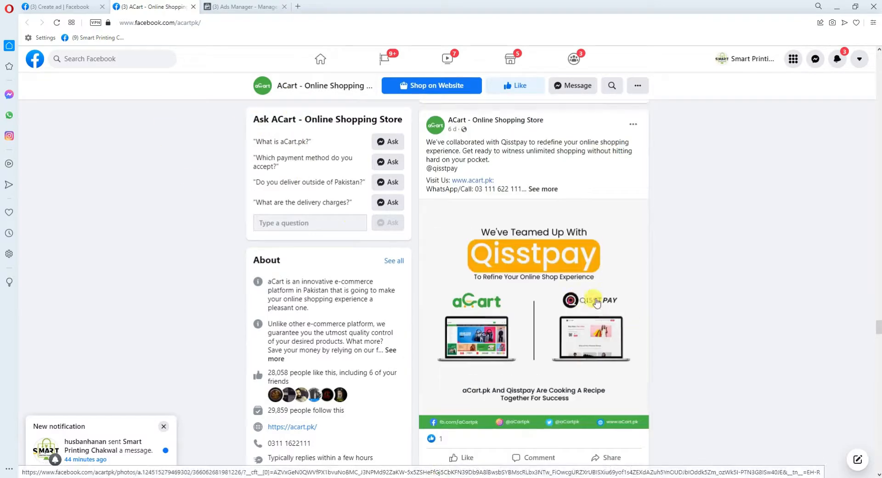
scroll(596, 302, up, 10)
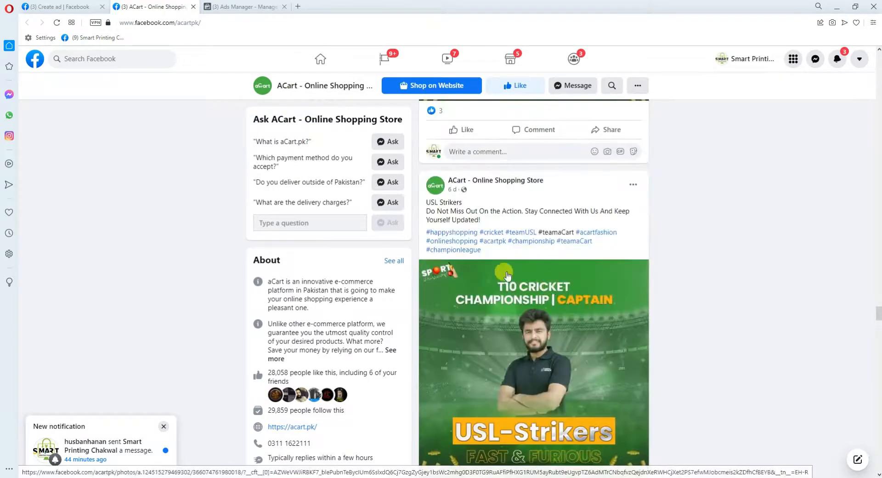
scroll(507, 275, down, 6)
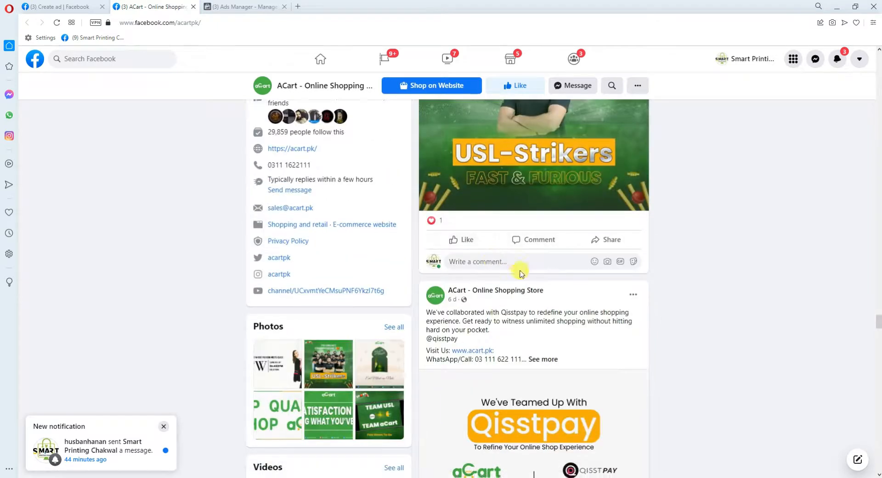
scroll(522, 273, down, 10)
scroll(464, 366, down, 1)
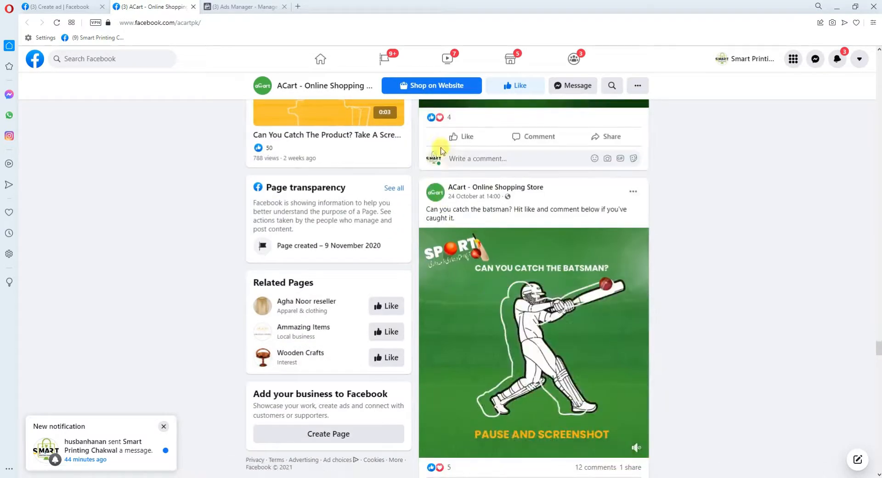
mouse_move(447, 119)
scroll(556, 407, down, 8)
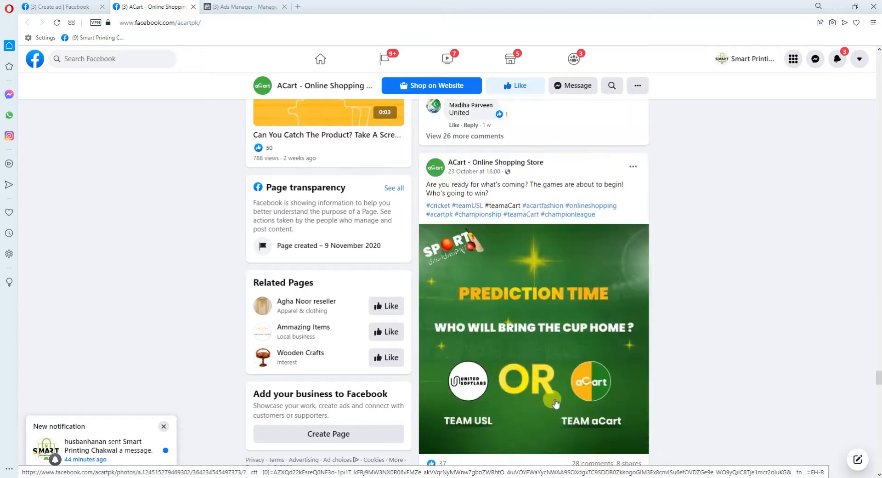
scroll(555, 400, down, 5)
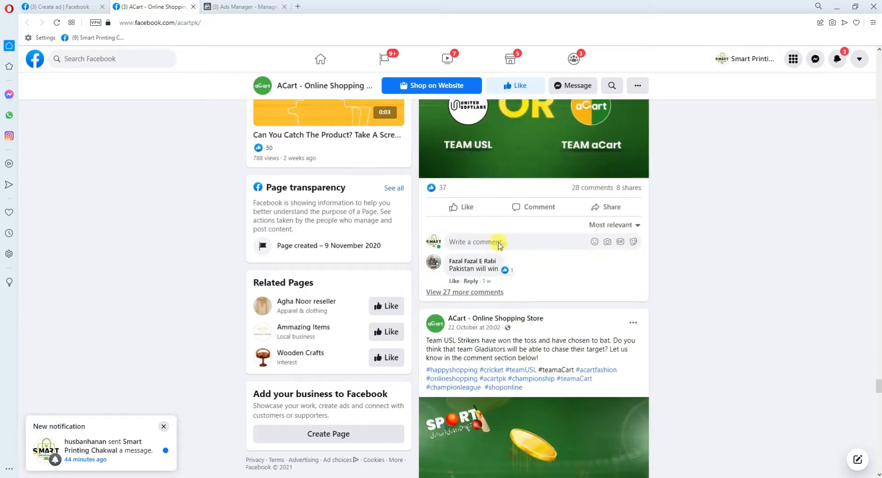
scroll(518, 305, down, 15)
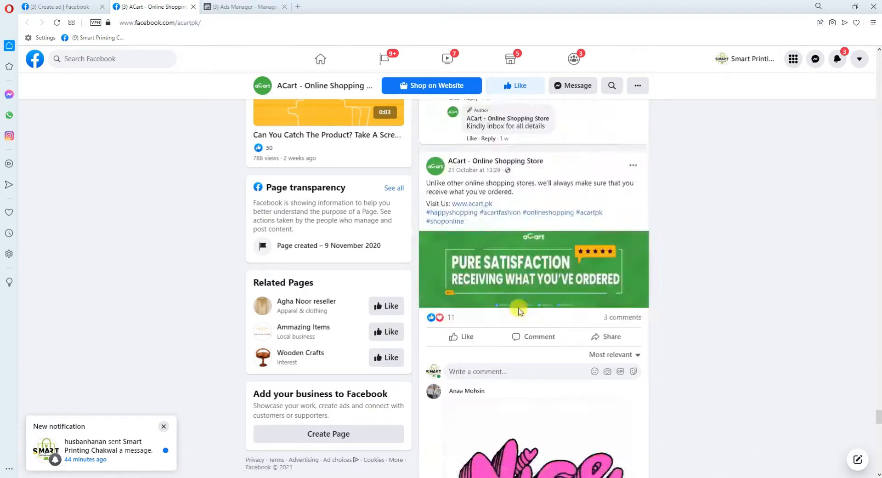
scroll(392, 258, up, 12)
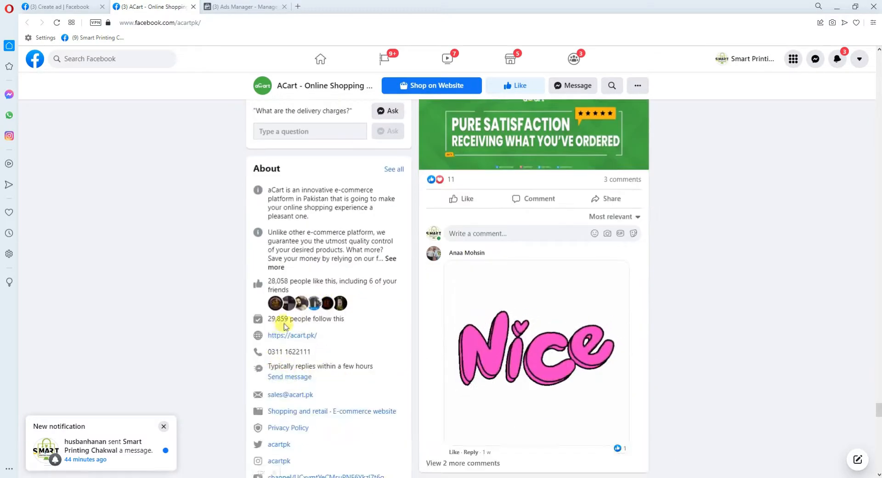
scroll(531, 314, down, 15)
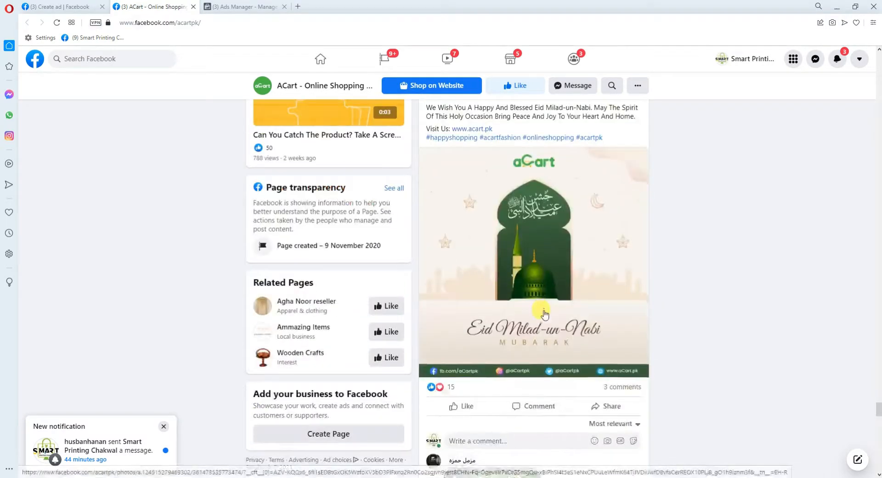
Step: Return to the new campaign in Ads Manager and compare the Messages and Lead Generation objectives, leaving Lead Generation selected
key(ctrl+Tab)
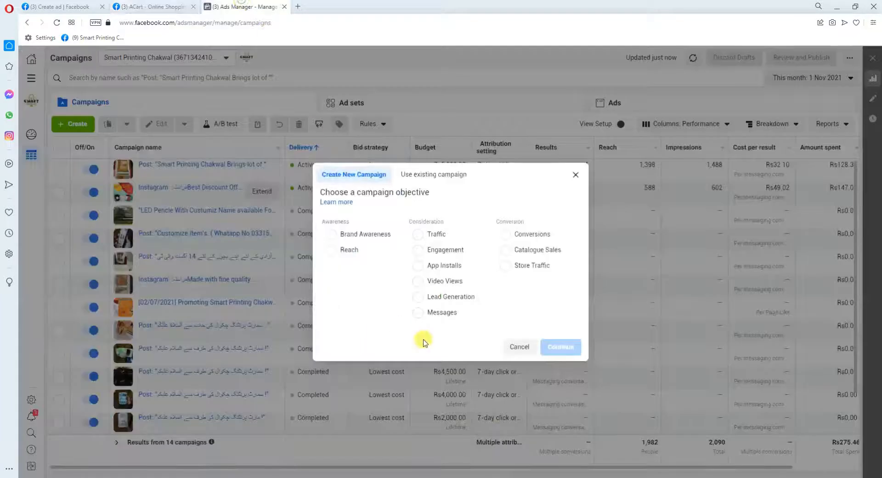
click(417, 299)
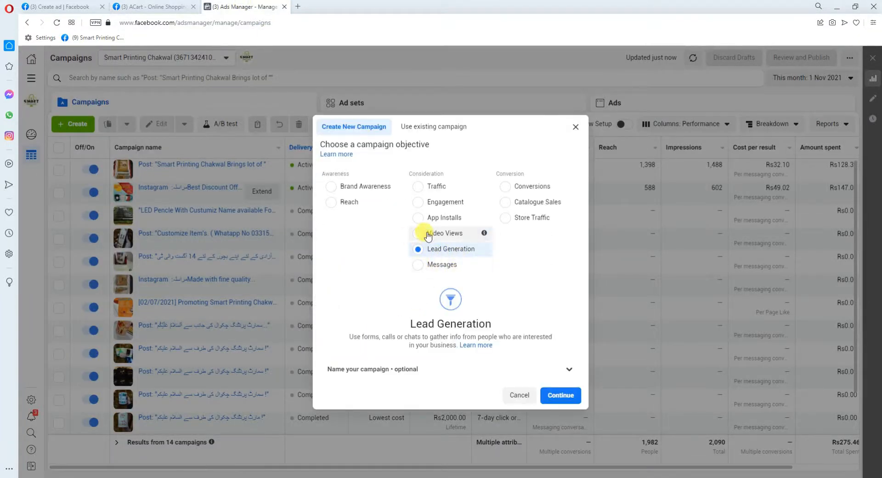
click(419, 265)
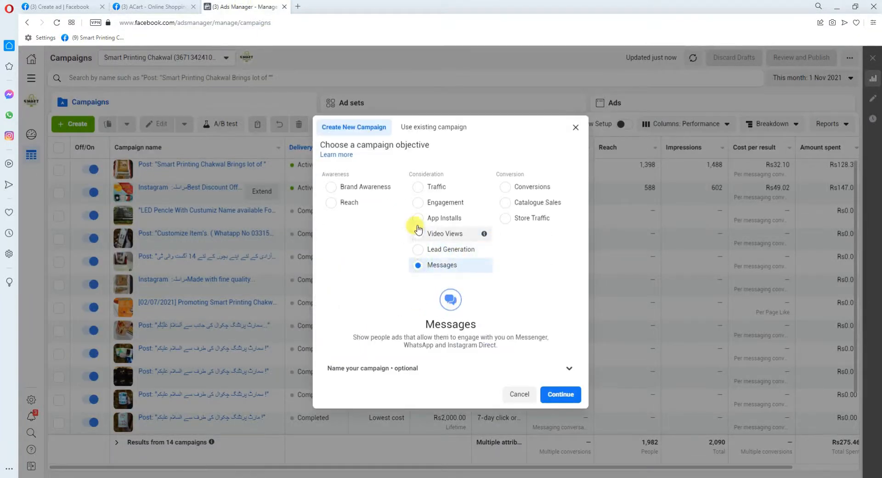
click(417, 186)
click(418, 249)
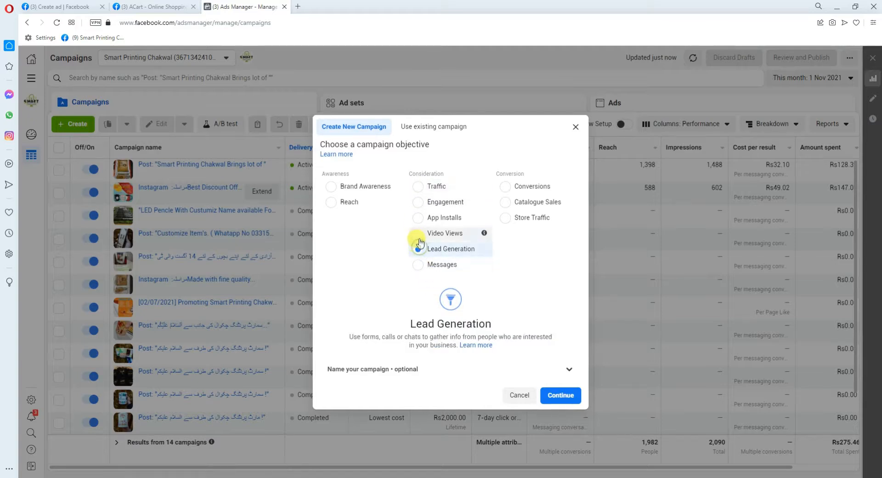
click(417, 233)
click(418, 218)
click(419, 217)
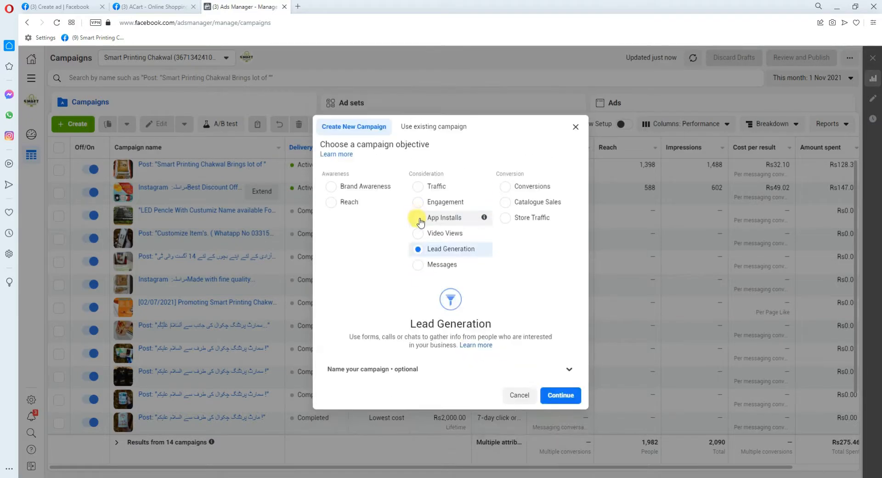
Step: Compare the Consideration objectives for the new campaign, including App Installs, Engagement, Traffic, Messages and Lead Generation
click(420, 219)
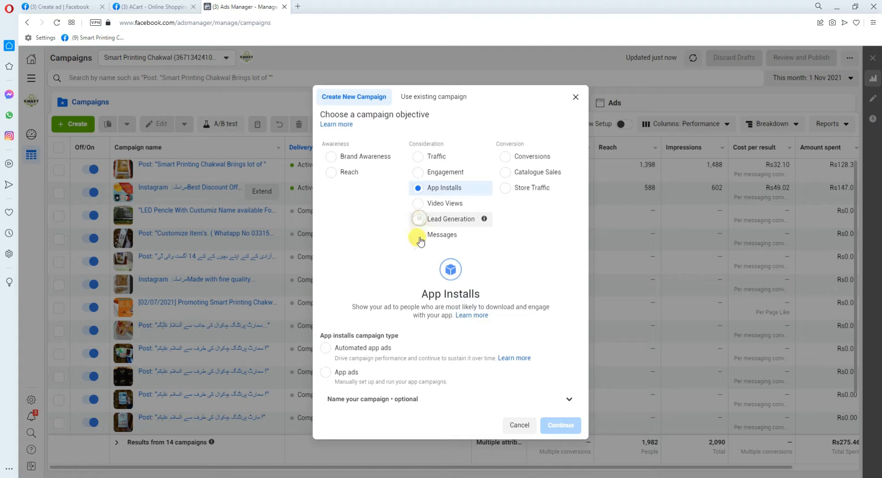
click(417, 172)
click(417, 157)
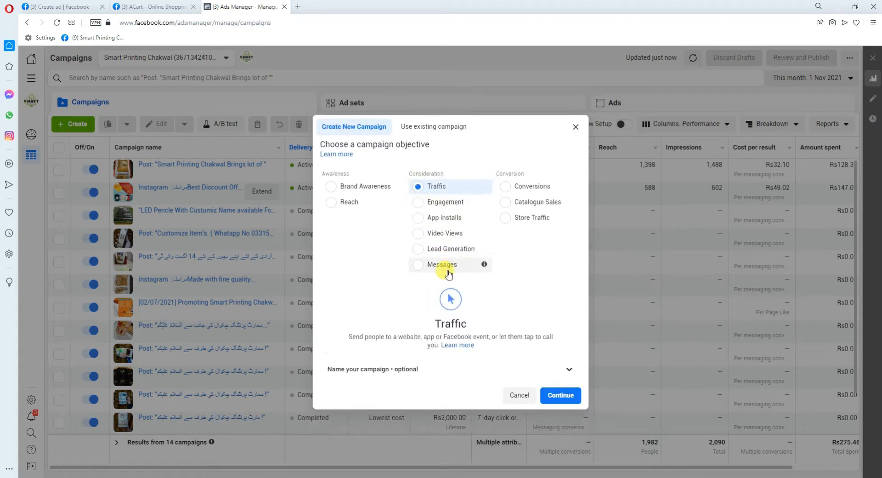
click(419, 265)
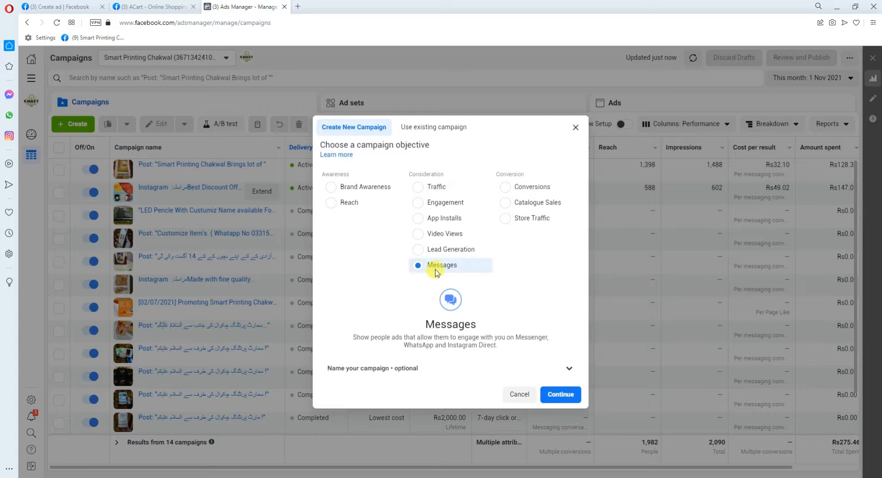
click(416, 249)
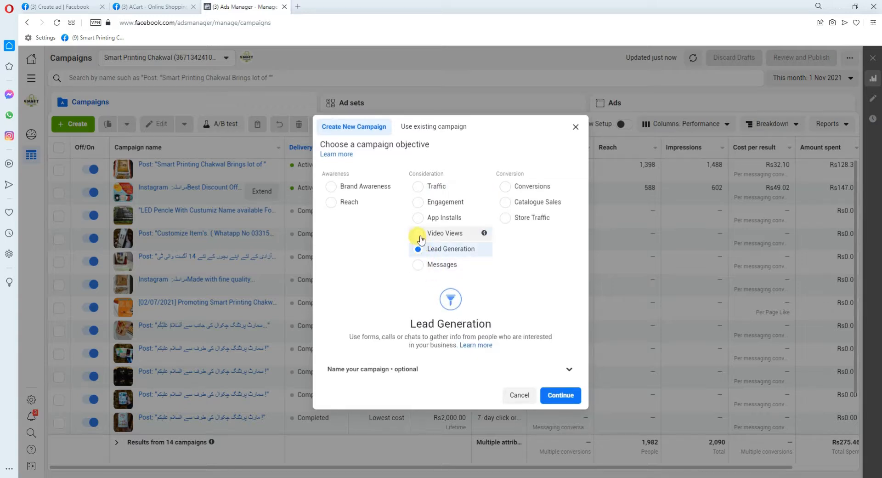
click(421, 237)
click(419, 227)
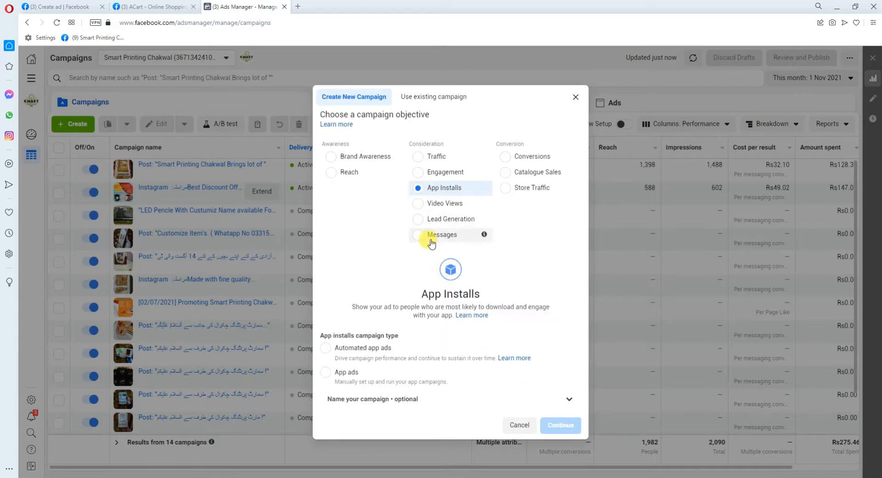
Step: Read the descriptions of the Reach and Brand Awareness objectives for the new campaign
click(344, 173)
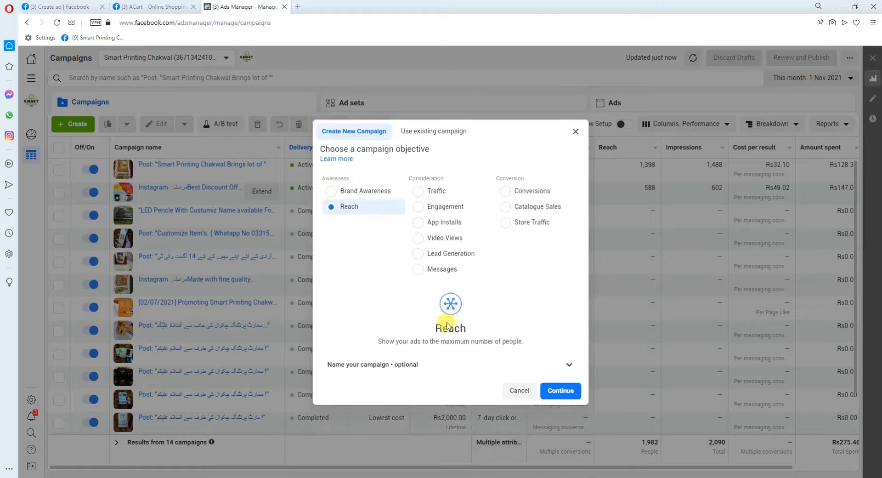
triple_click(402, 341)
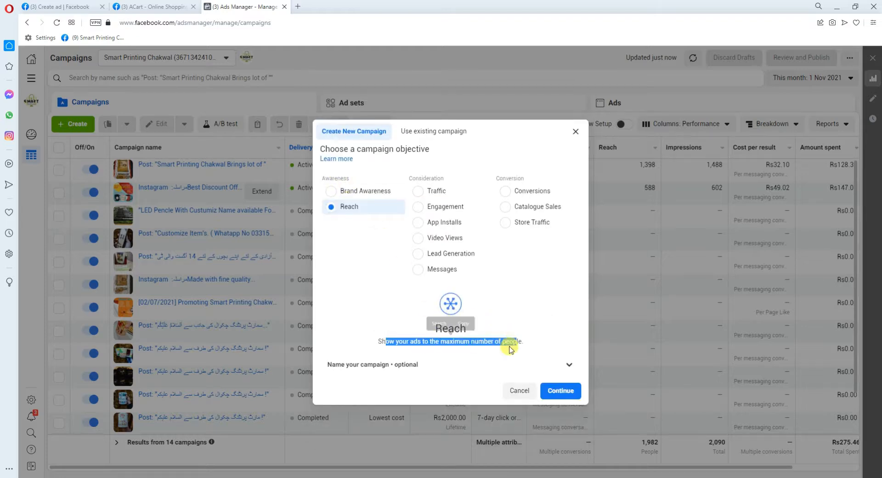
click(503, 342)
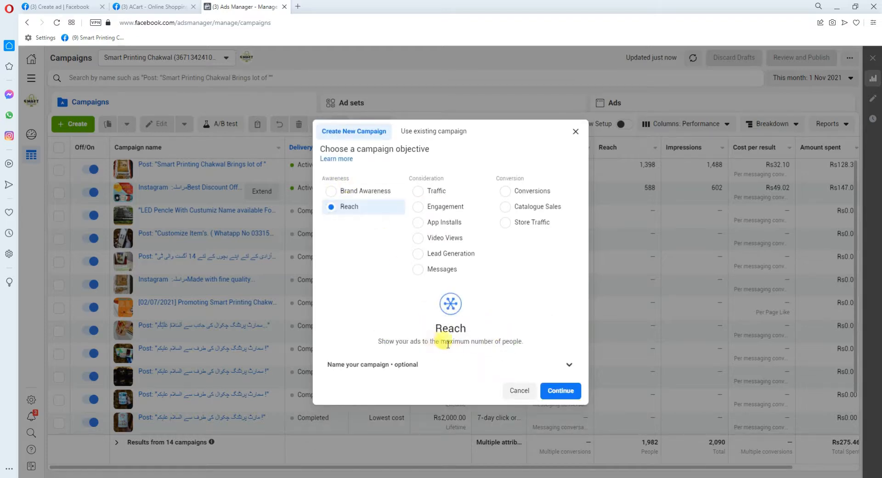
drag(448, 344, 523, 343)
click(340, 194)
drag(360, 344, 483, 351)
click(388, 353)
click(483, 351)
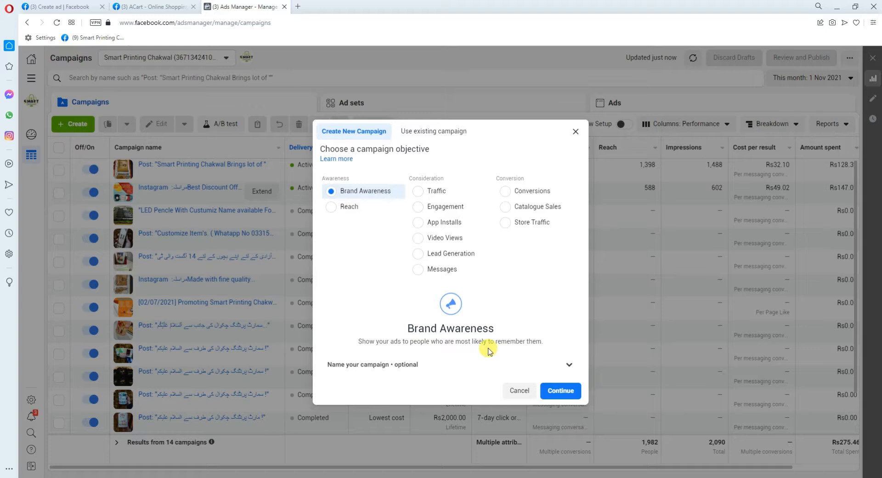
Step: Check the Traffic objective, and choose Engagement as the new campaign's objective
click(419, 196)
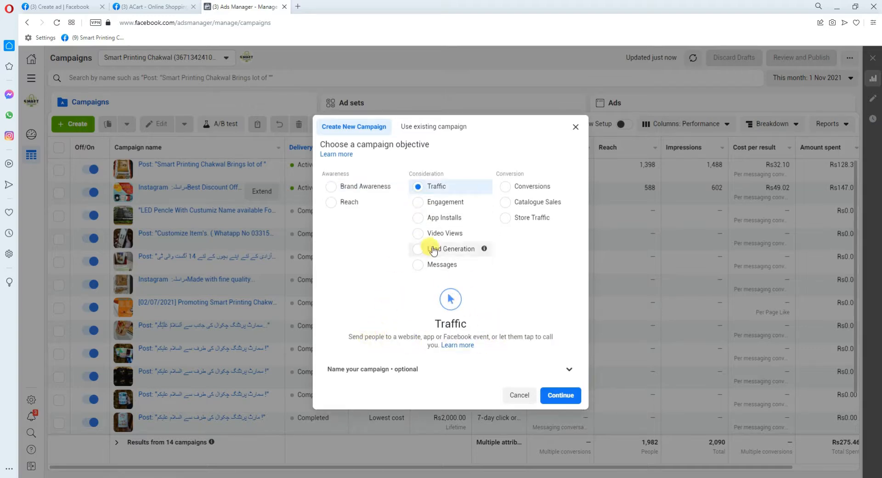
click(416, 201)
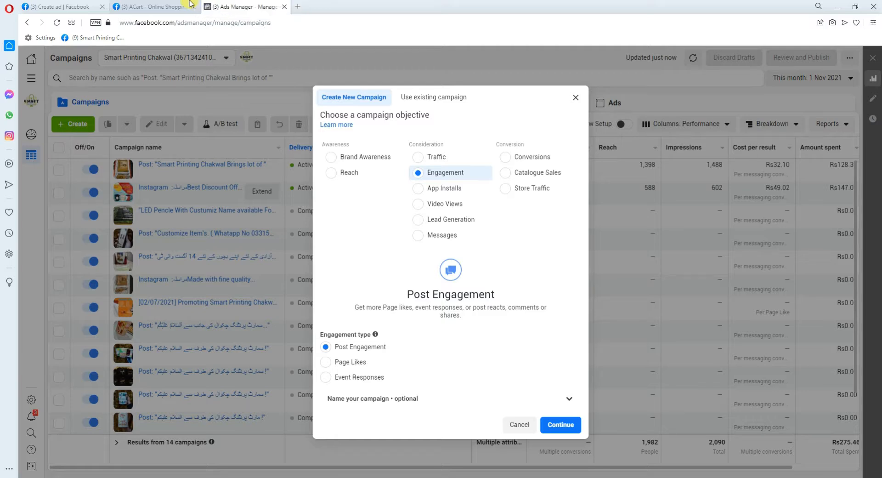
Step: Examine the likes, comments and shares on the ACart - Online Shopping Store page's posts as examples for the Post Engagement type
click(146, 6)
scroll(321, 321, up, 4)
scroll(315, 305, down, 4)
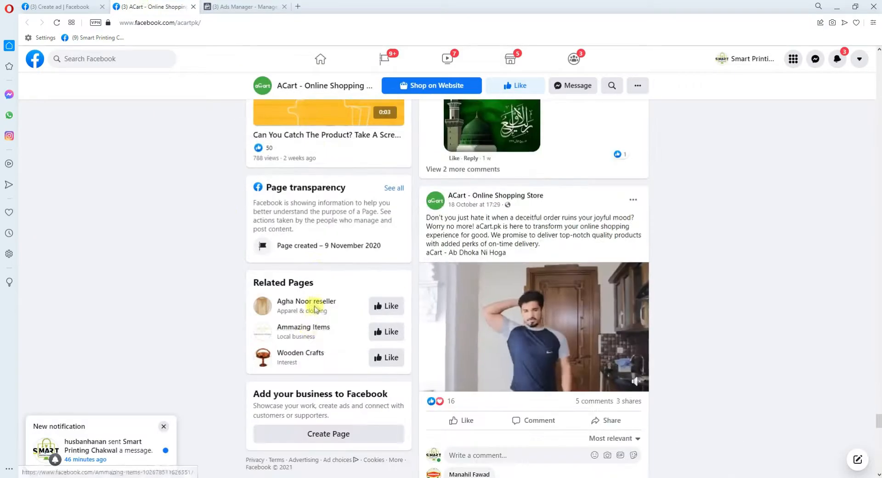
click(244, 6)
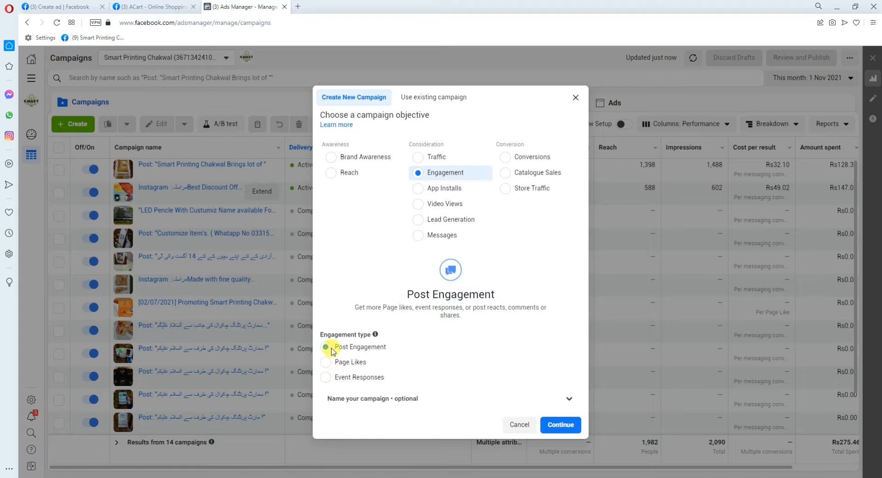
click(151, 6)
scroll(552, 337, down, 15)
scroll(551, 337, down, 6)
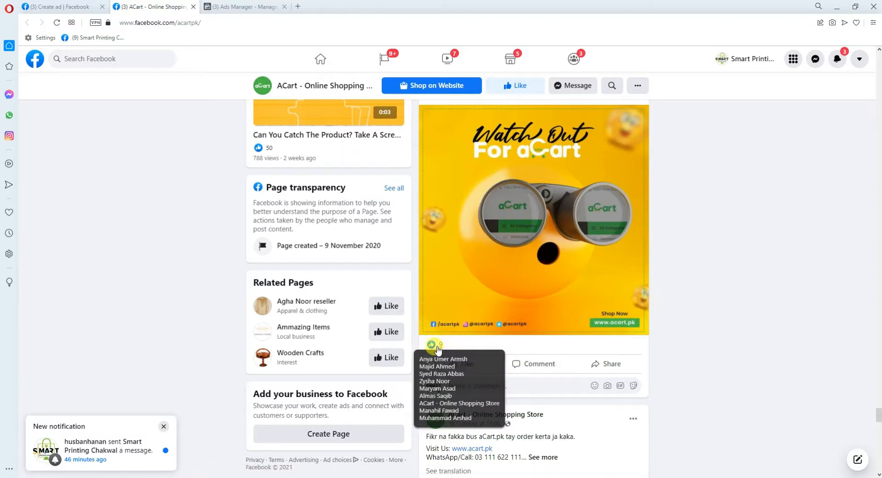
scroll(459, 321, down, 3)
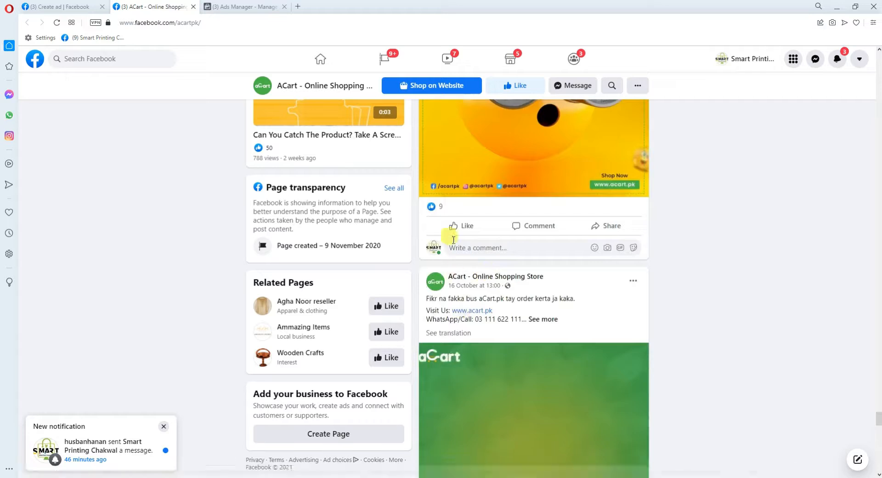
mouse_move(458, 226)
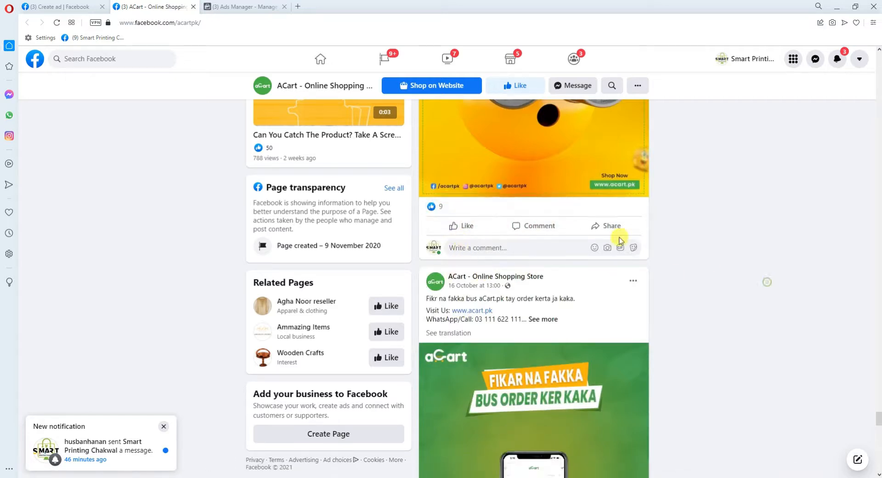
scroll(617, 235, down, 9)
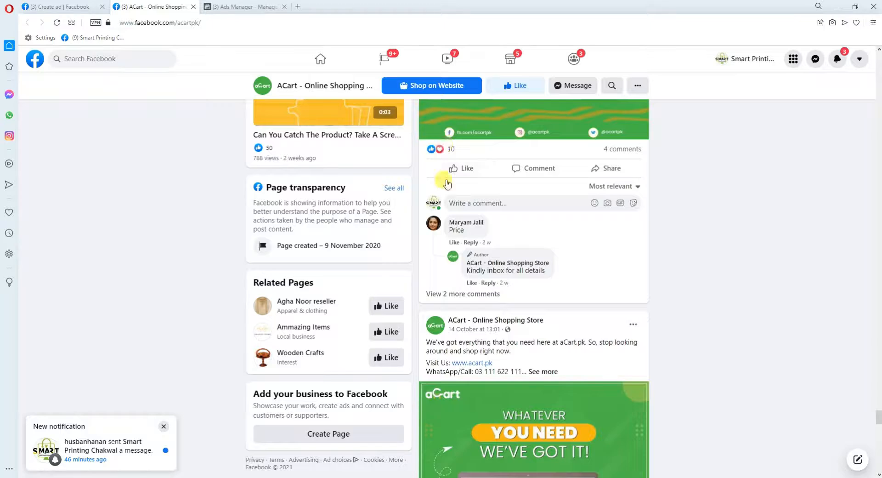
scroll(441, 181, down, 10)
scroll(468, 192, down, 15)
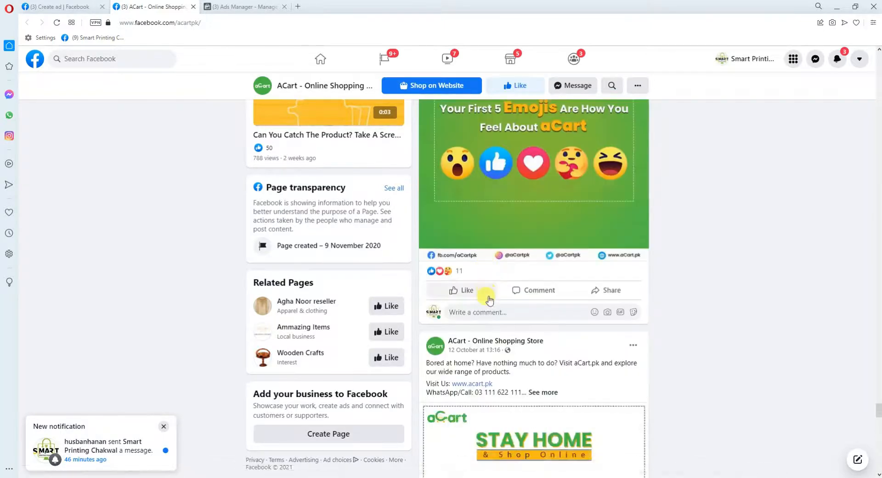
scroll(491, 253, down, 20)
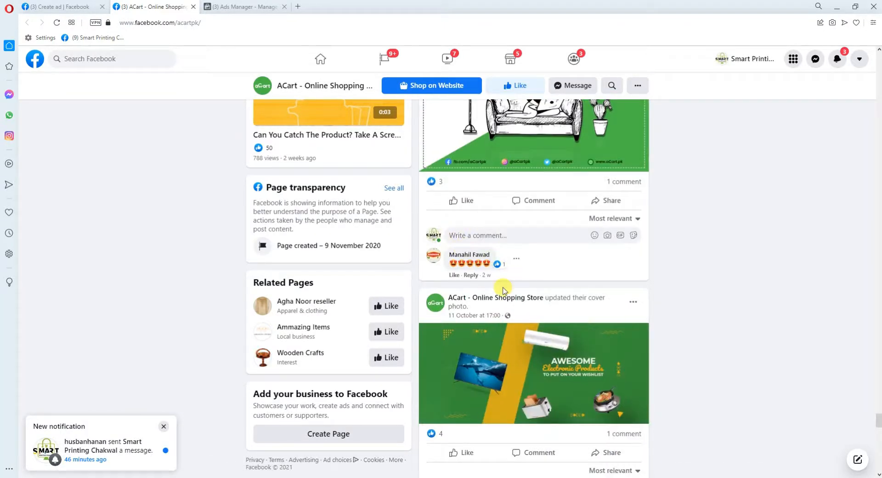
scroll(504, 284, down, 20)
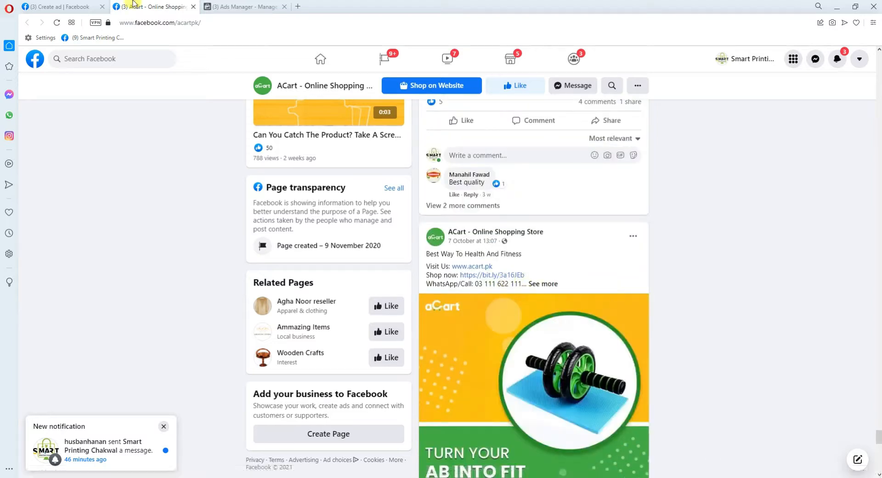
Step: Abandon the unfinished mugs post boost and return to the Smart Printing Chakwal page
click(59, 7)
scroll(508, 276, down, 15)
scroll(381, 269, up, 15)
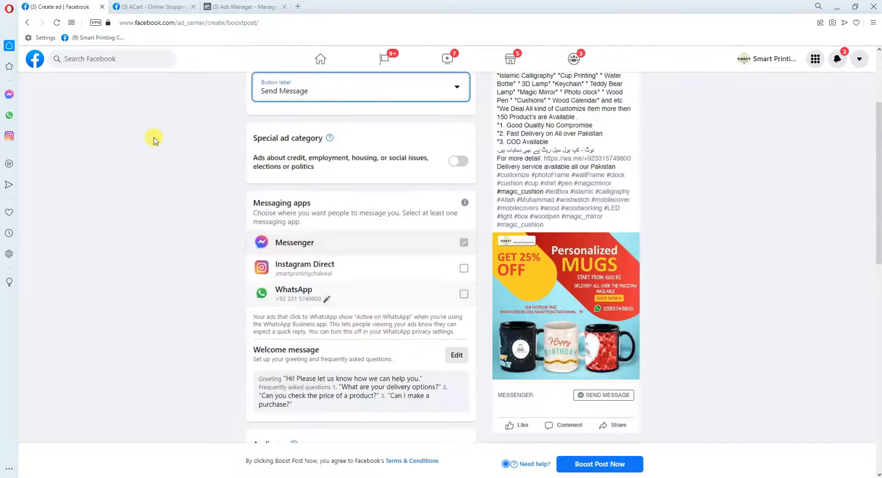
click(27, 23)
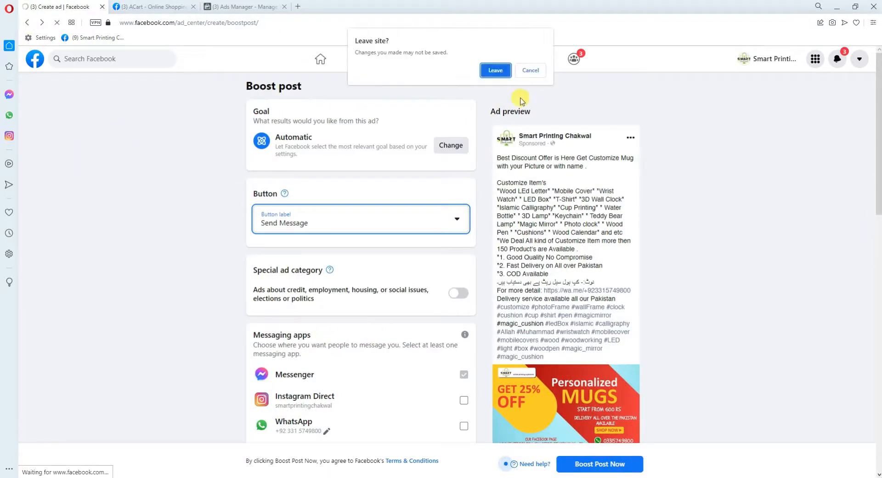
click(494, 71)
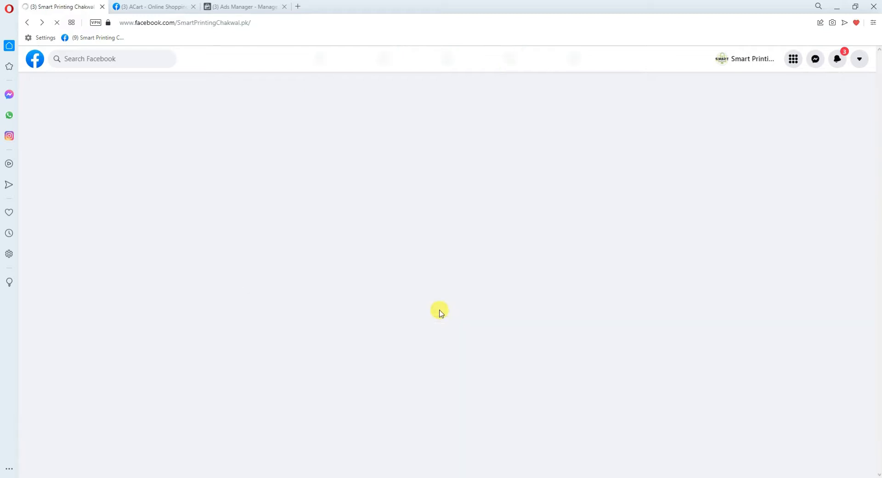
Step: Compare the people reached, engagements and boost results across the posts on the Smart Printing Chakwal page
scroll(468, 343, down, 15)
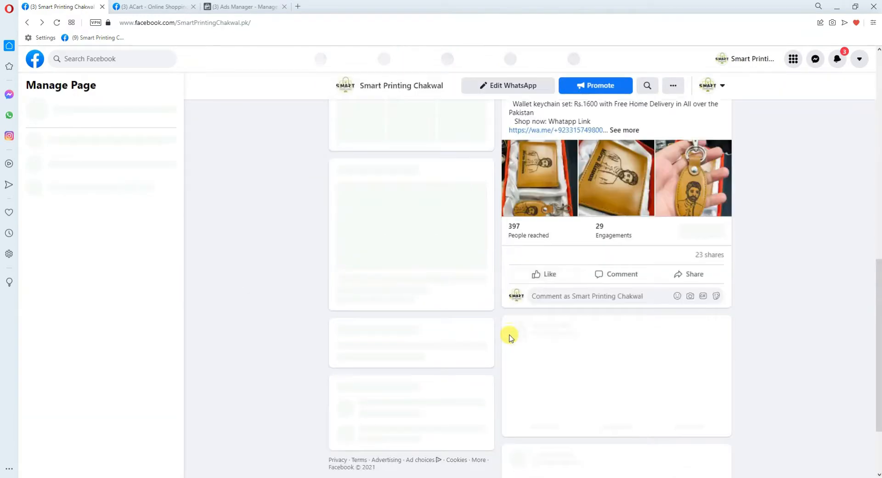
scroll(528, 358, up, 12)
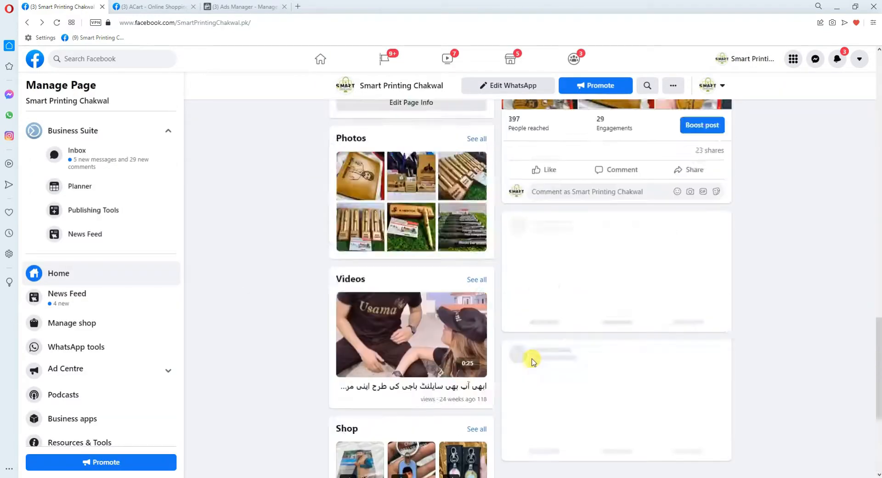
scroll(509, 232, down, 7)
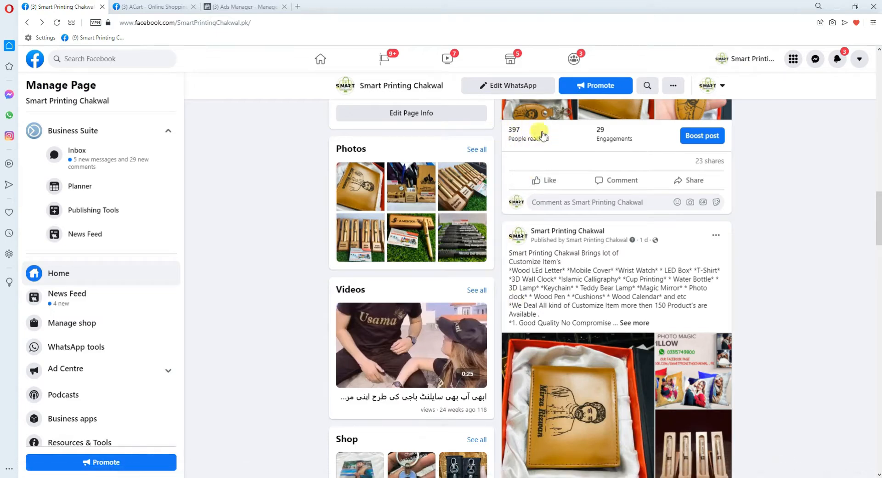
scroll(579, 160, up, 3)
scroll(604, 184, down, 2)
scroll(604, 232, down, 5)
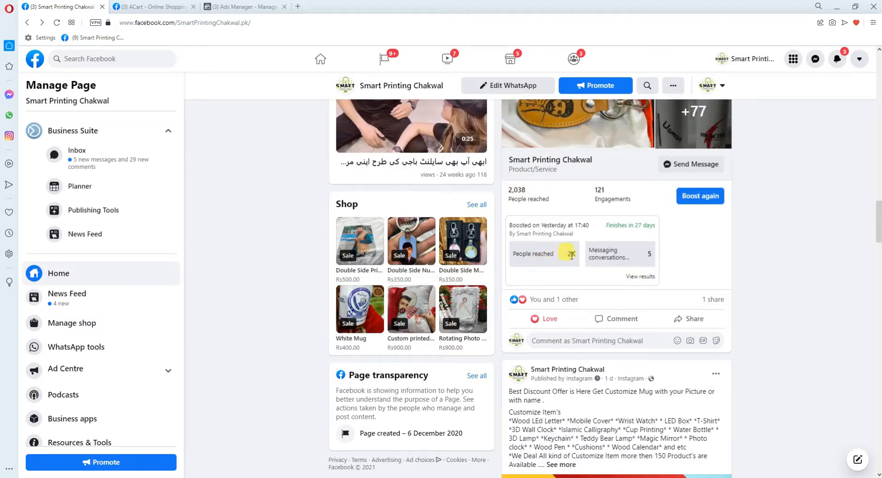
scroll(569, 206, up, 5)
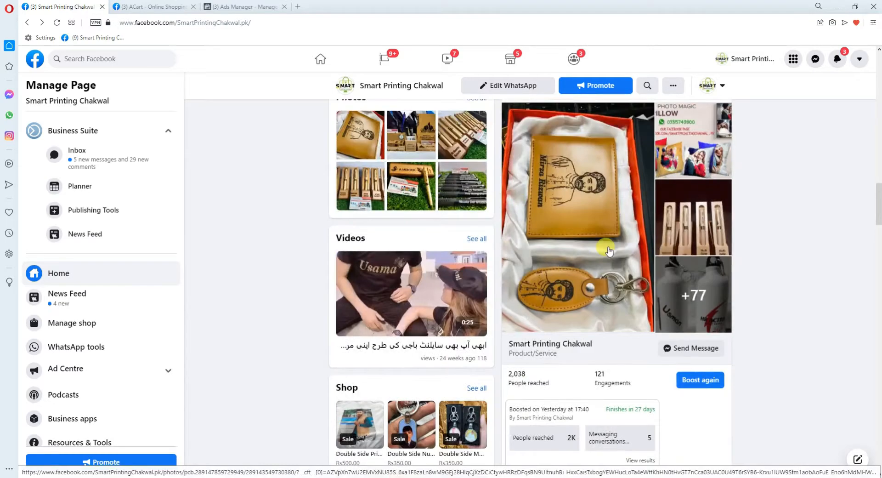
scroll(597, 238, down, 8)
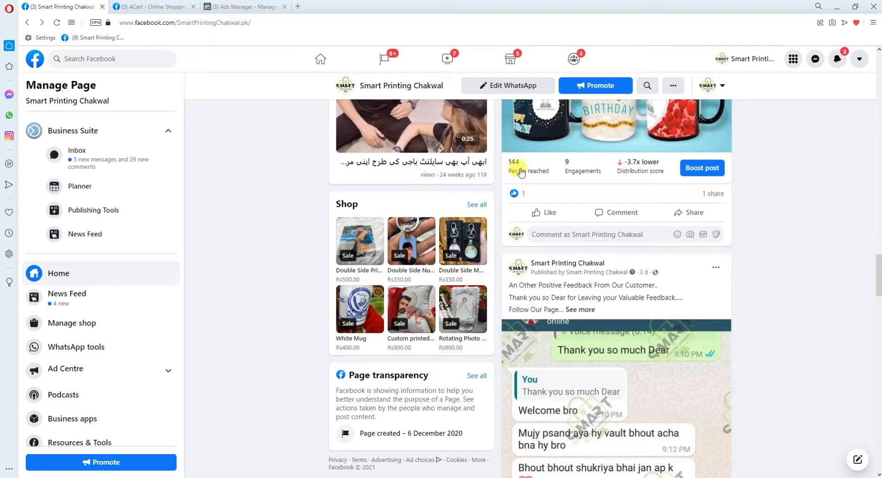
scroll(516, 173, down, 10)
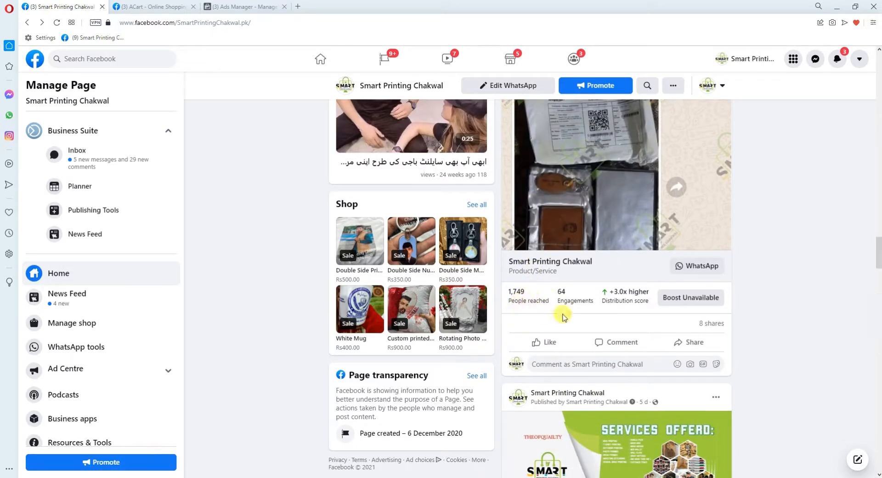
scroll(555, 316, down, 5)
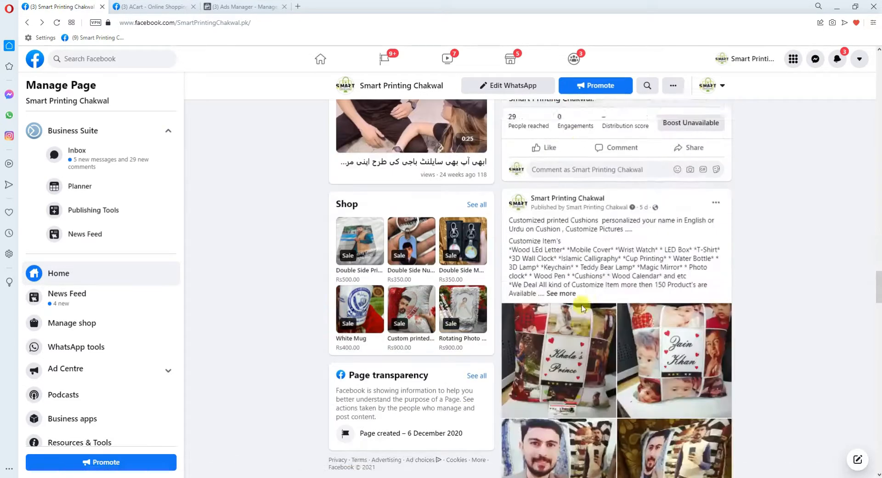
scroll(581, 307, down, 10)
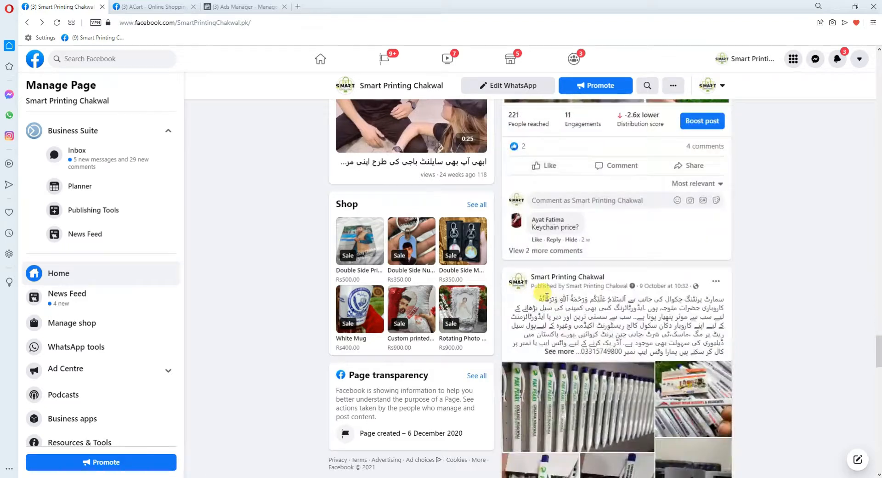
scroll(564, 295, up, 15)
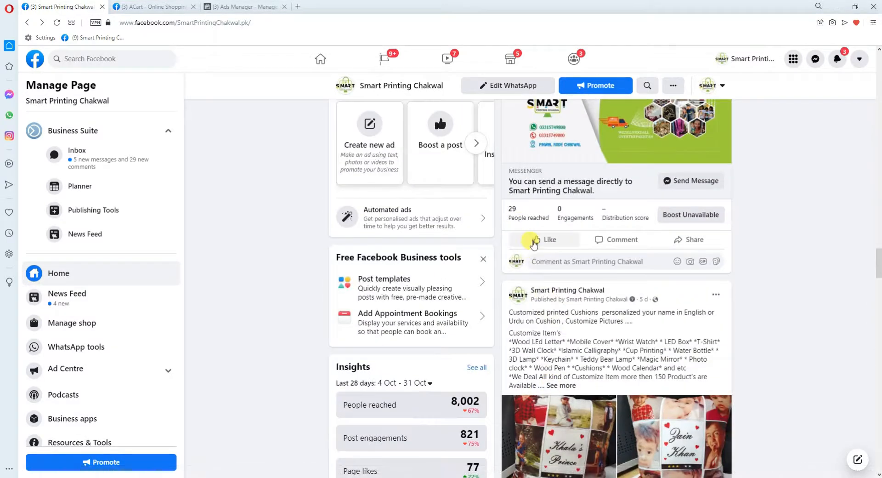
scroll(533, 243, down, 12)
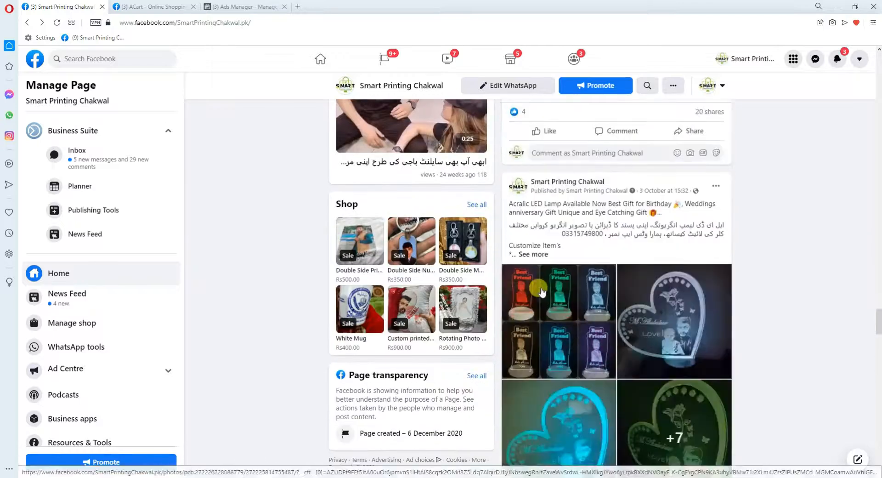
scroll(541, 291, up, 5)
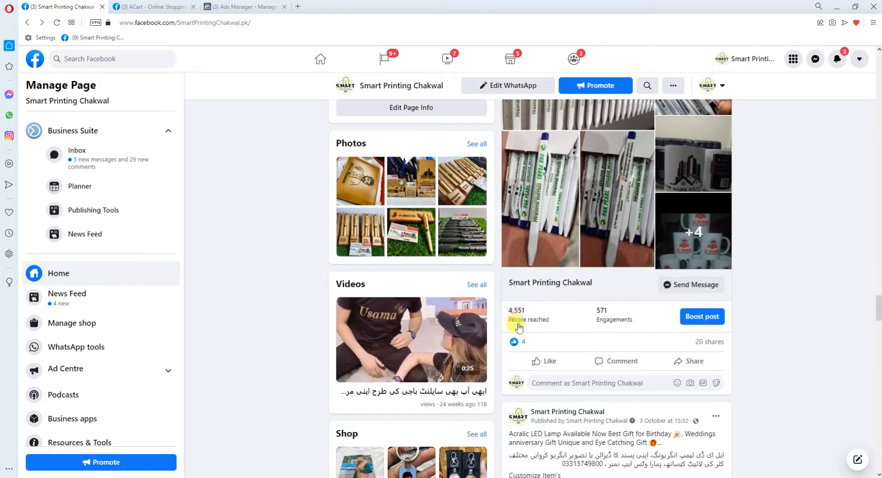
Step: Compare the people reached, engagements and shares on the October and September posts of the Smart Printing Chakwal page
scroll(523, 252, down, 2)
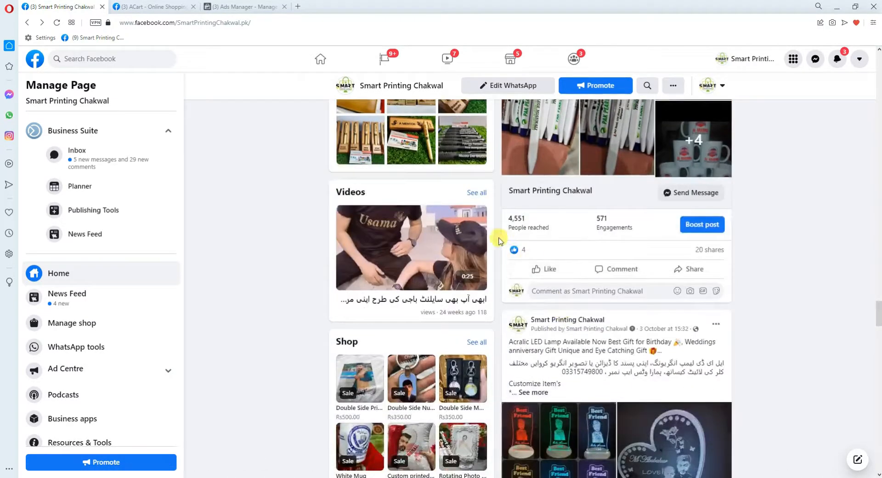
scroll(500, 240, down, 8)
scroll(551, 250, up, 7)
scroll(576, 288, down, 3)
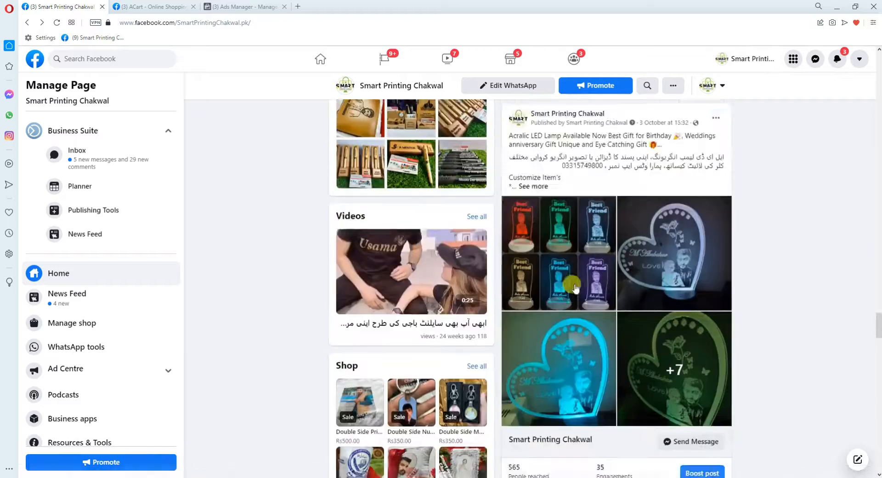
scroll(575, 288, down, 5)
scroll(552, 296, down, 5)
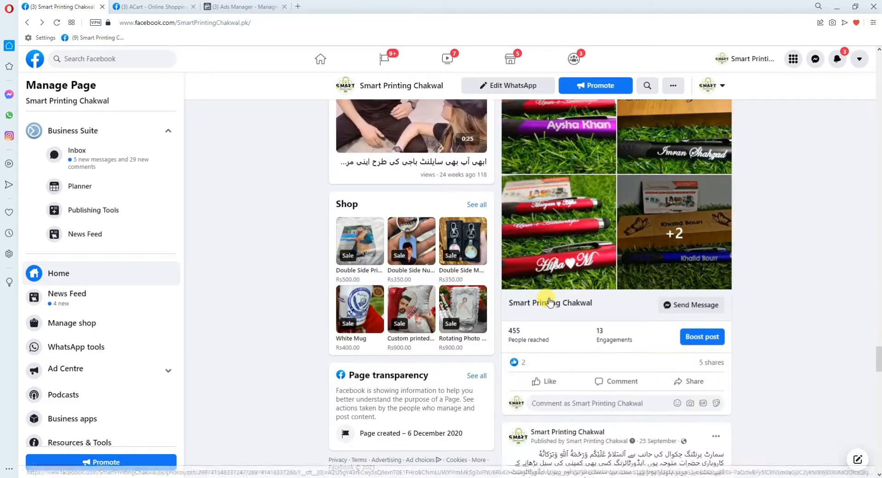
scroll(556, 322, down, 14)
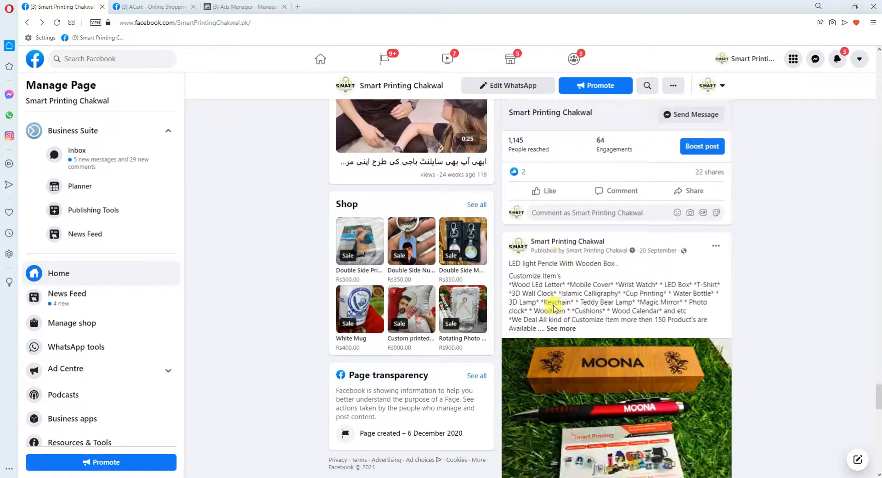
scroll(553, 308, up, 3)
scroll(555, 310, down, 3)
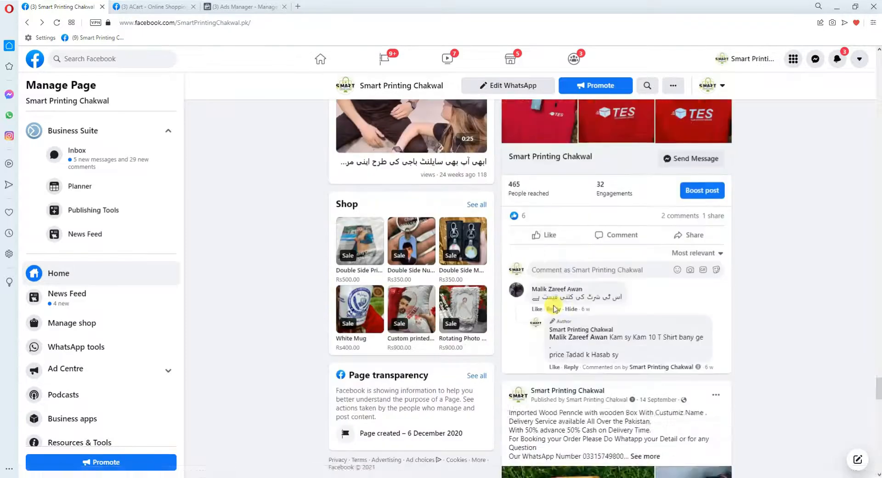
Step: Examine the reach, messaging conversations and comments on the posts boosted on 5 September and 1 September
scroll(553, 308, up, 10)
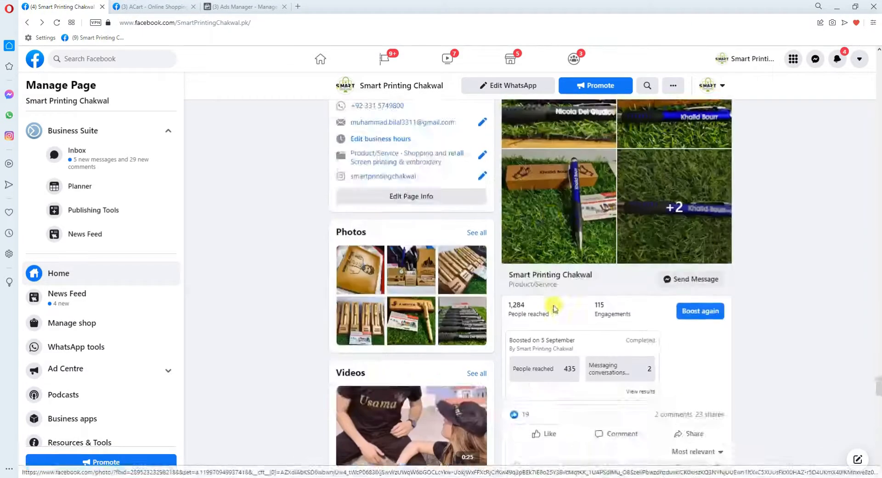
scroll(549, 322, down, 5)
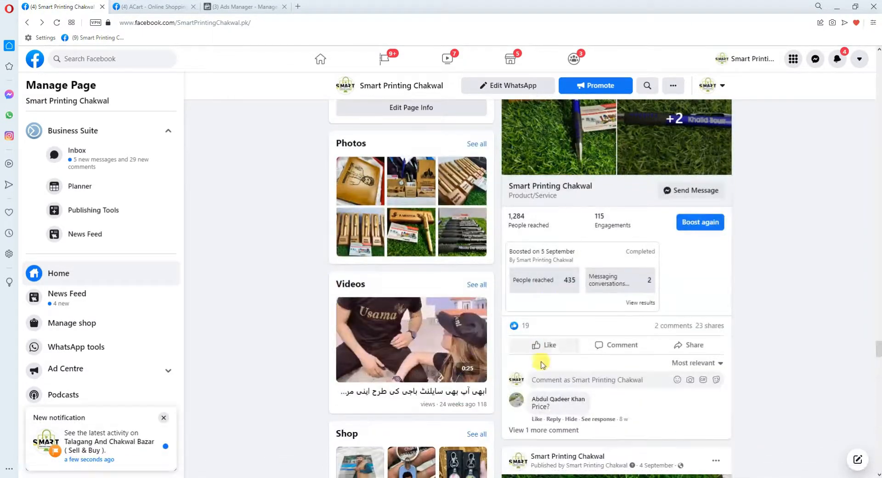
scroll(540, 349, down, 1)
scroll(533, 303, down, 4)
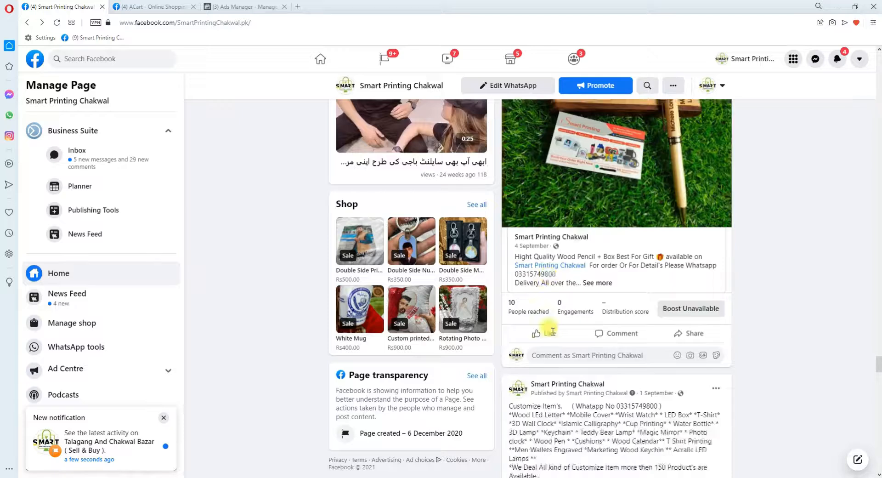
scroll(526, 315, up, 5)
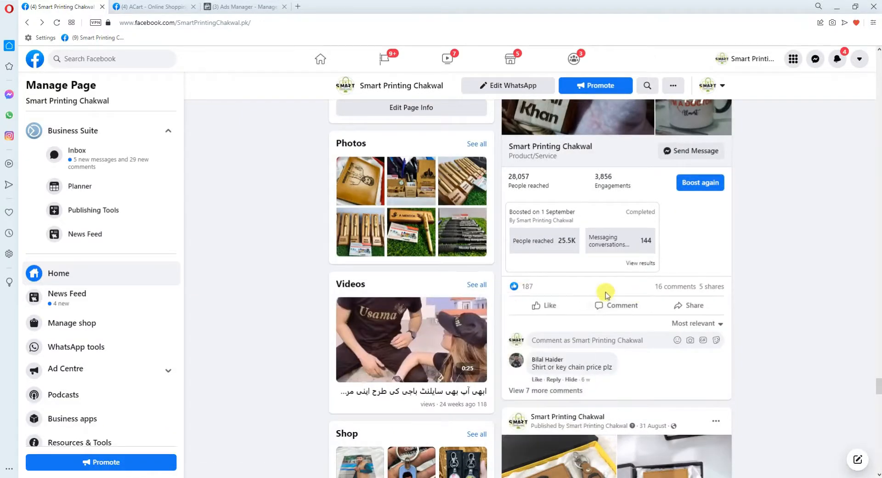
scroll(666, 313, down, 7)
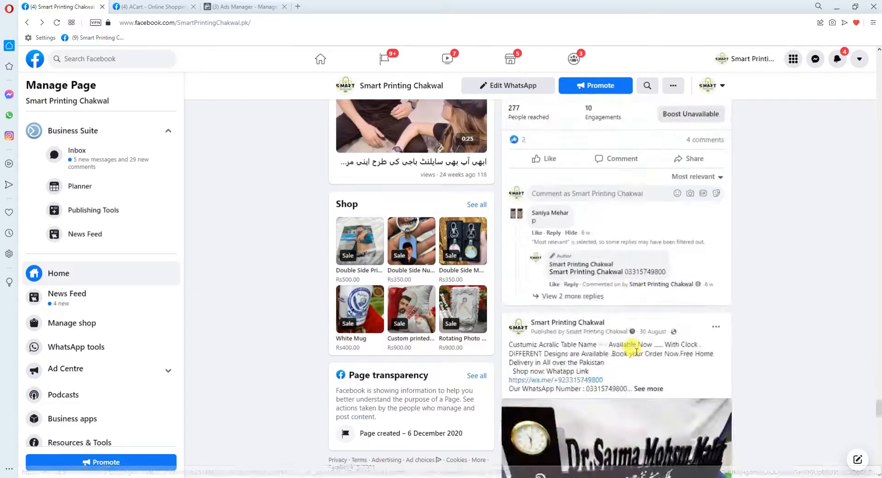
scroll(598, 340, up, 5)
scroll(508, 317, down, 4)
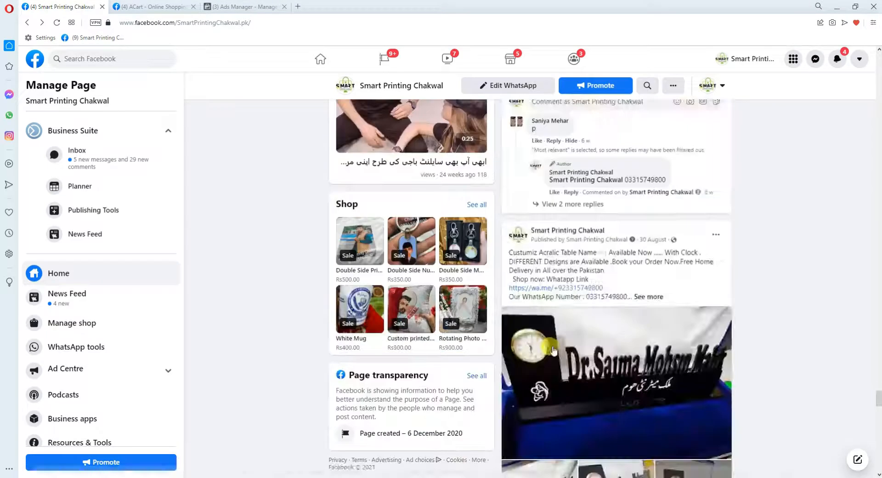
Step: Examine the August T-shirt posts' reach and engagement, including the reactions and comments on the post boosted on 3 August
scroll(560, 294, down, 10)
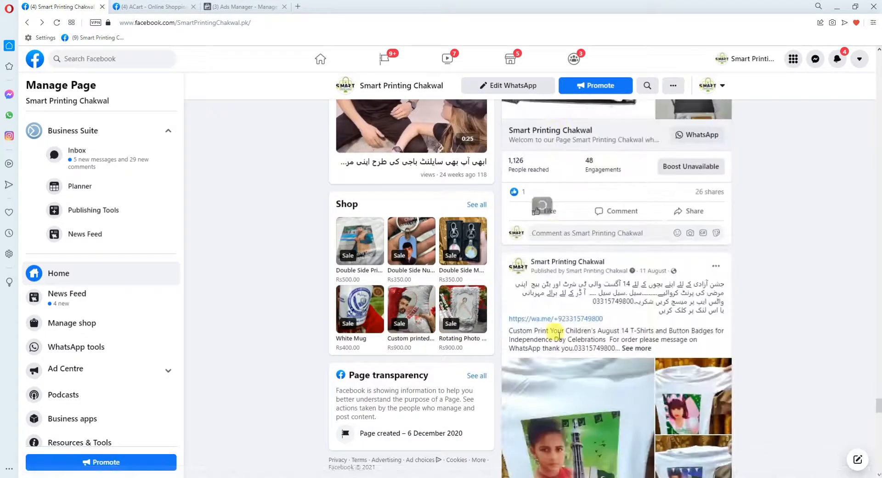
scroll(568, 260, down, 7)
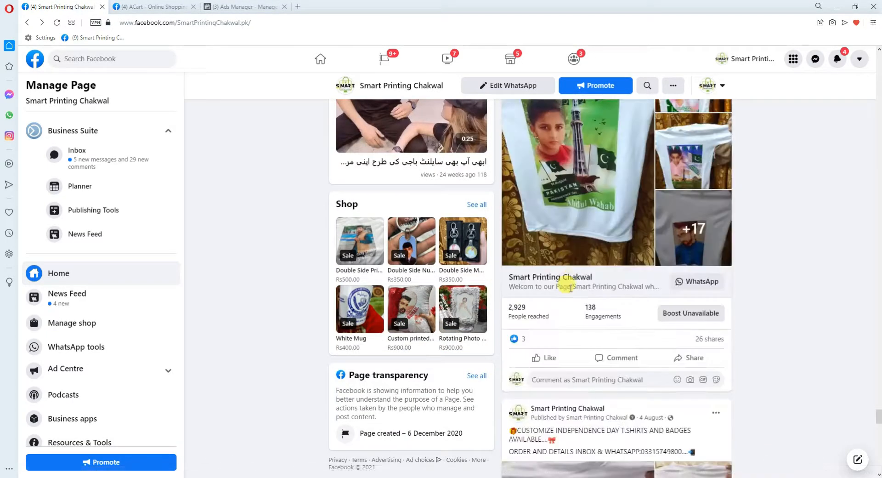
scroll(523, 349, down, 15)
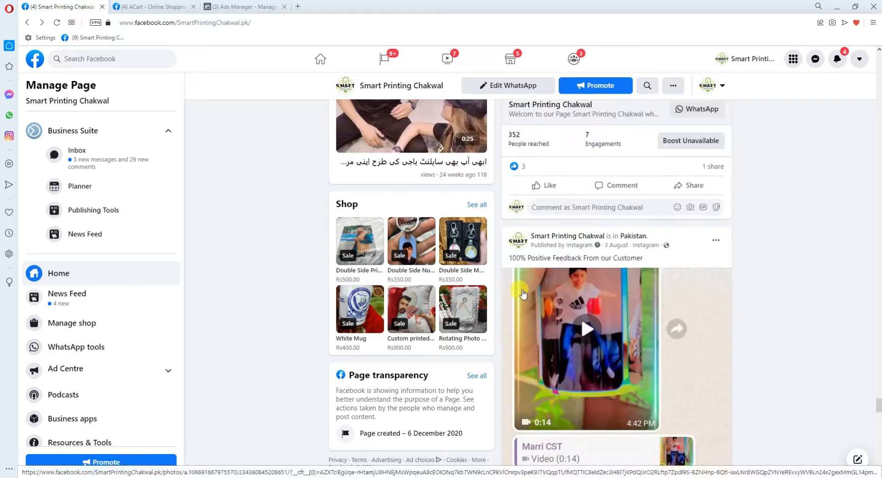
scroll(524, 296, down, 8)
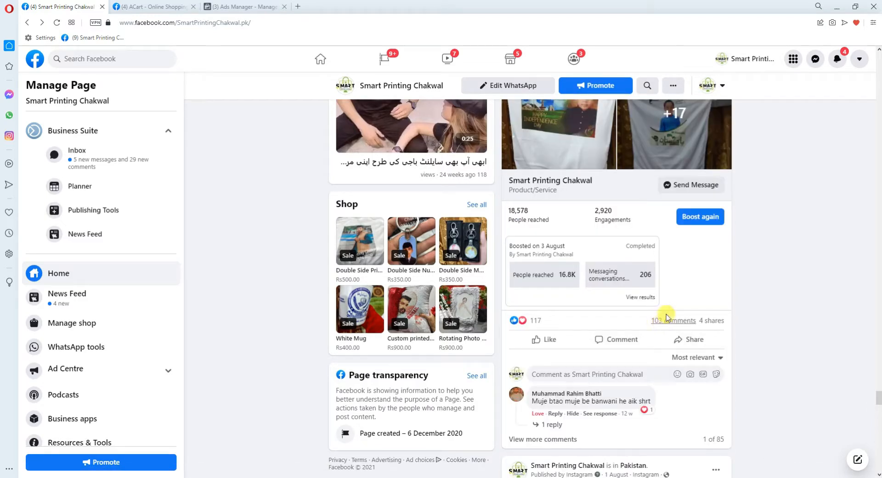
mouse_move(544, 327)
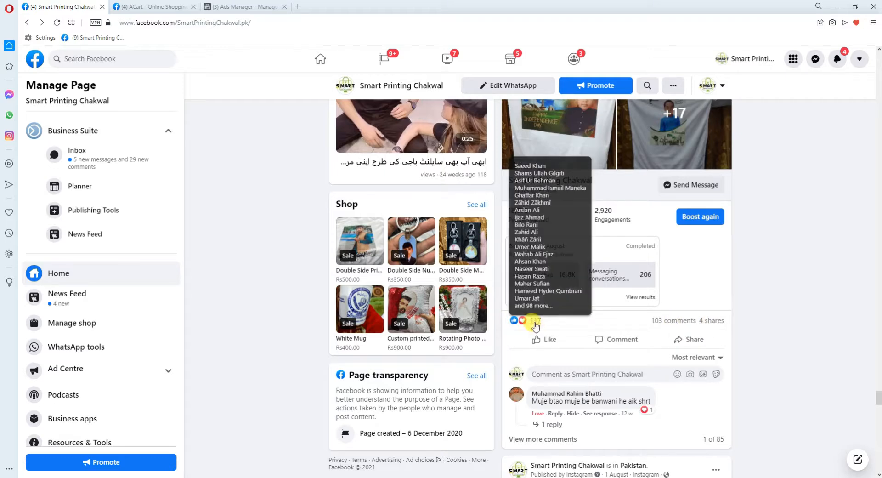
scroll(565, 363, down, 2)
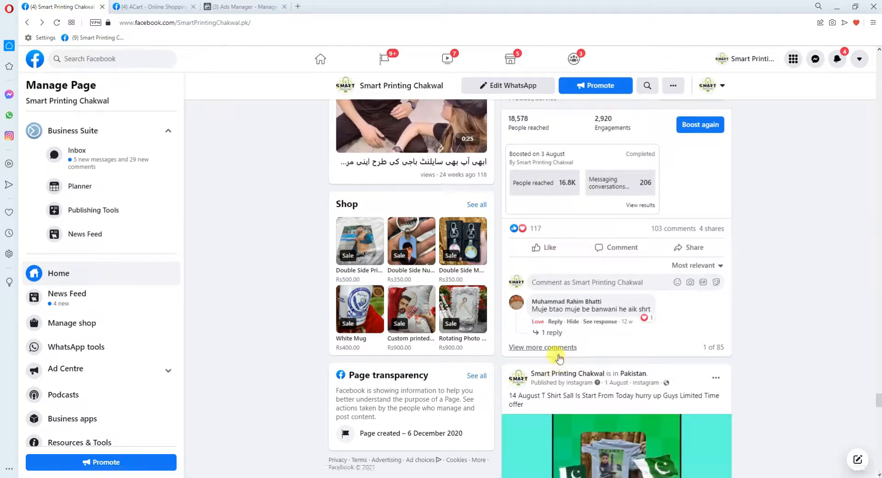
scroll(556, 358, down, 10)
scroll(643, 336, down, 8)
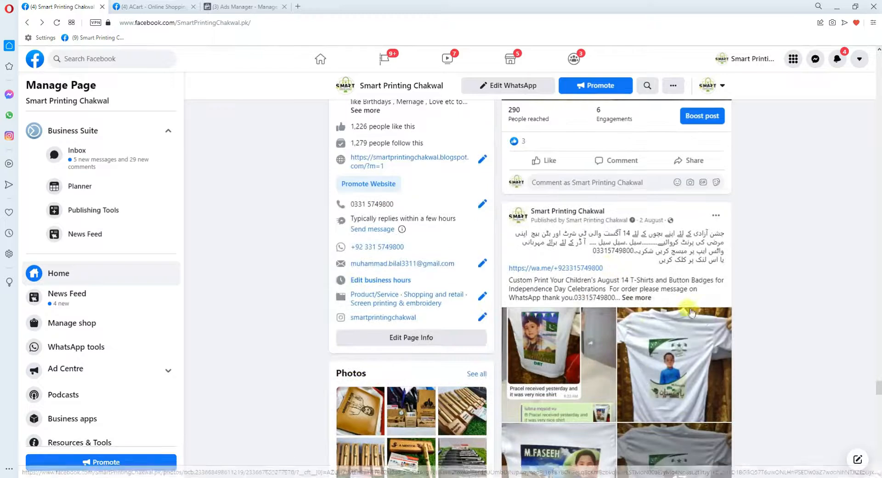
scroll(597, 335, down, 10)
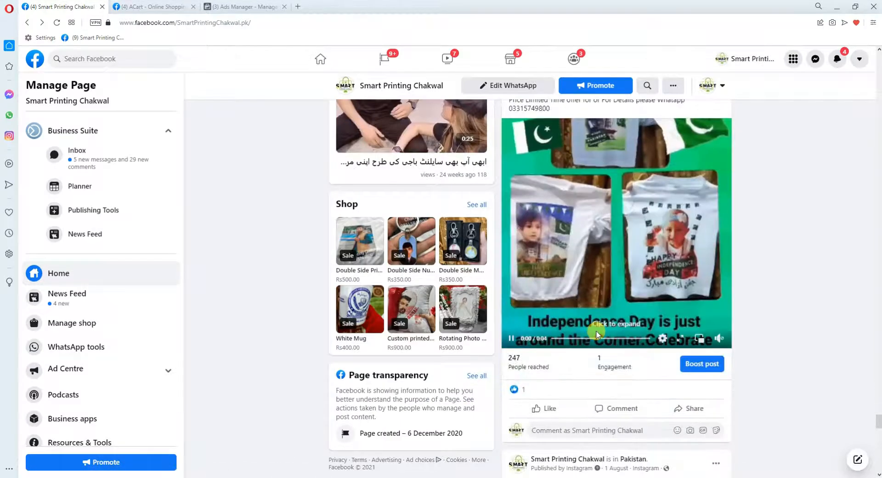
scroll(597, 336, down, 6)
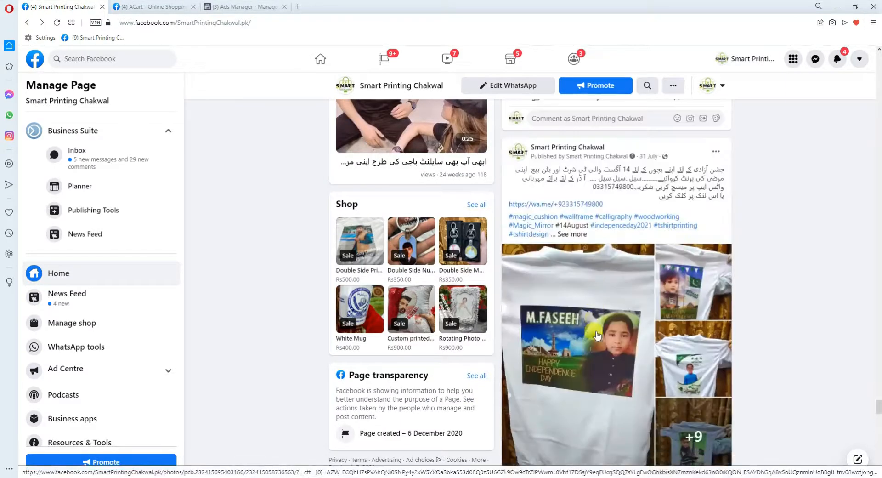
scroll(595, 329, up, 15)
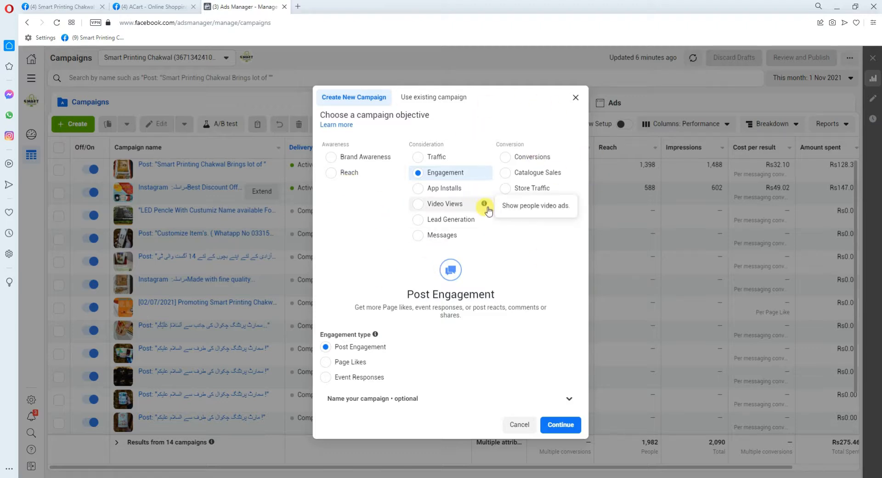
Step: Check the Store Traffic, Catalogue Sales, Conversions and Messages objectives in Ads Manager, and close the campaign setup without continuing
click(507, 192)
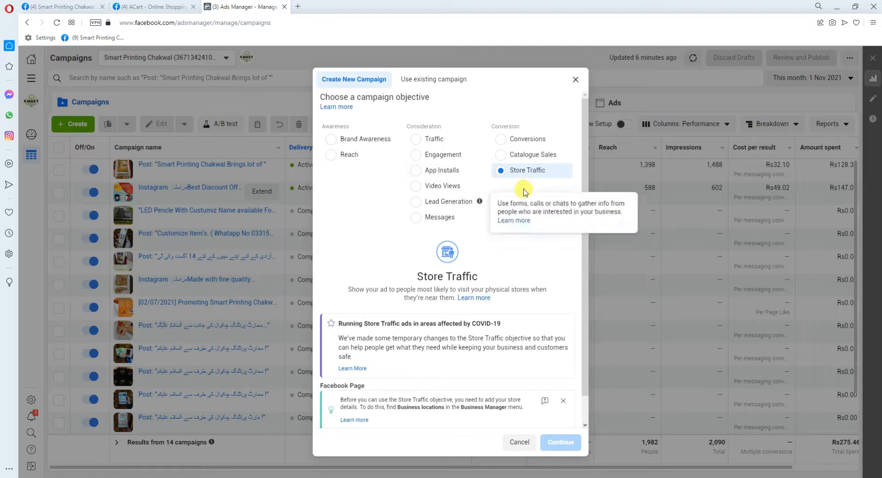
scroll(469, 329, down, 1)
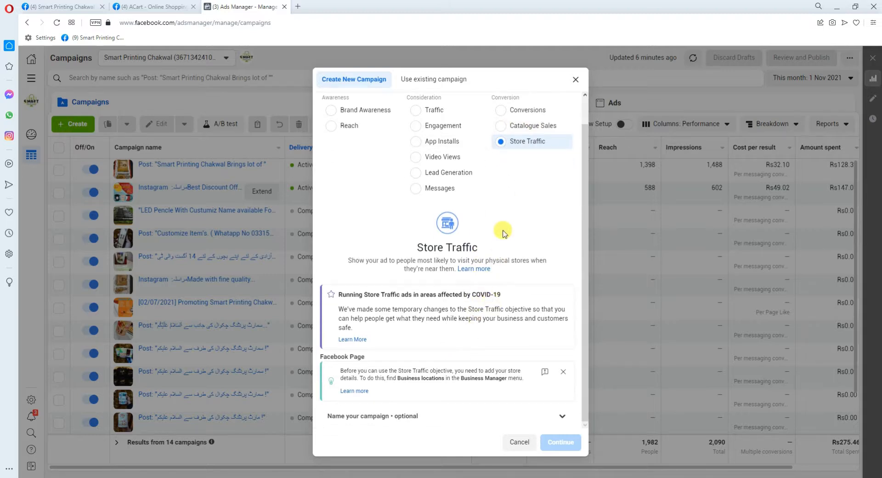
scroll(506, 220, up, 1)
click(503, 157)
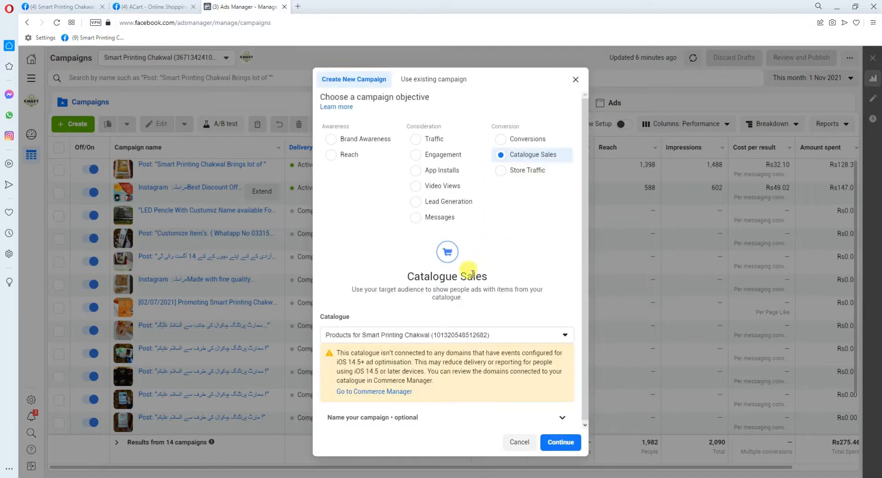
click(506, 186)
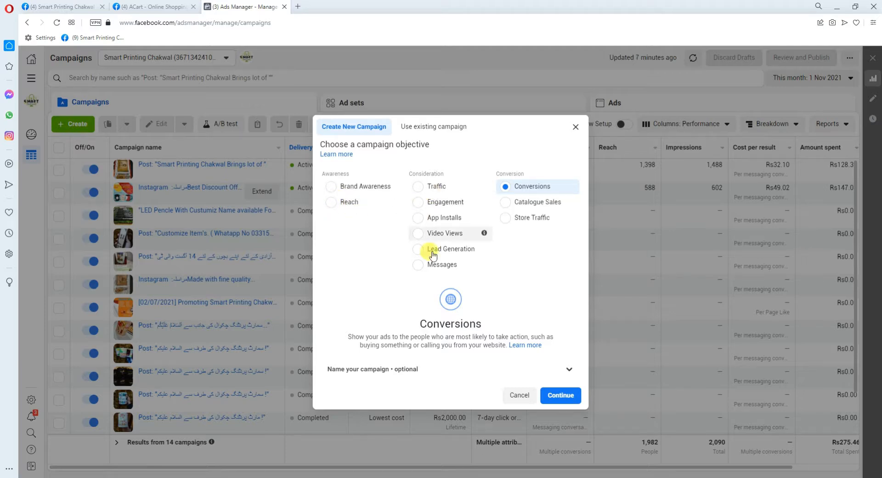
click(435, 268)
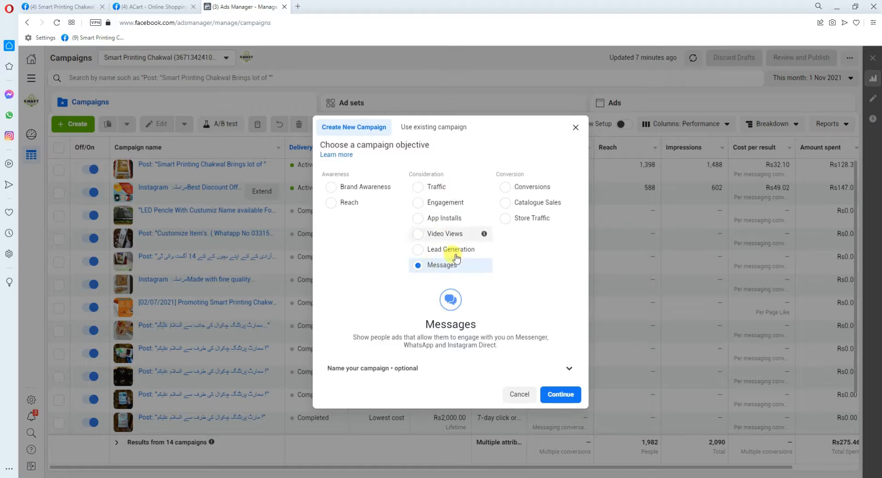
click(575, 128)
Step: Create a new campaign with the Engagement objective and the Page Likes engagement type
click(71, 127)
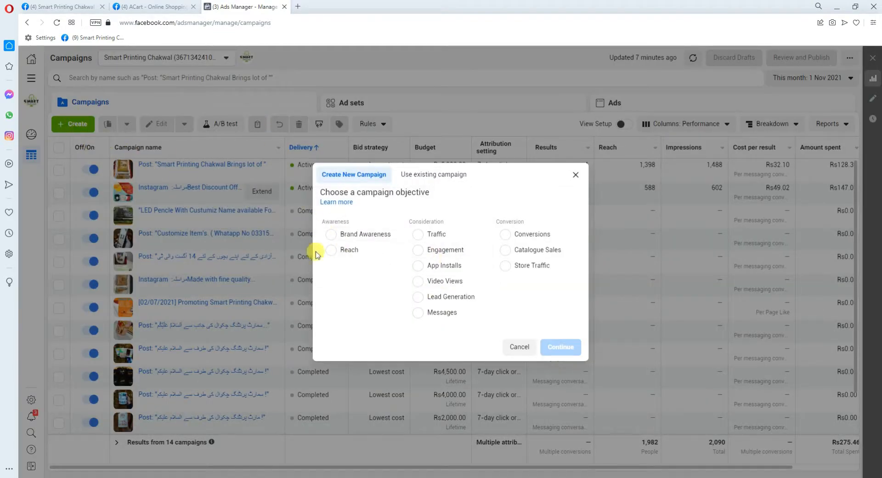
click(421, 252)
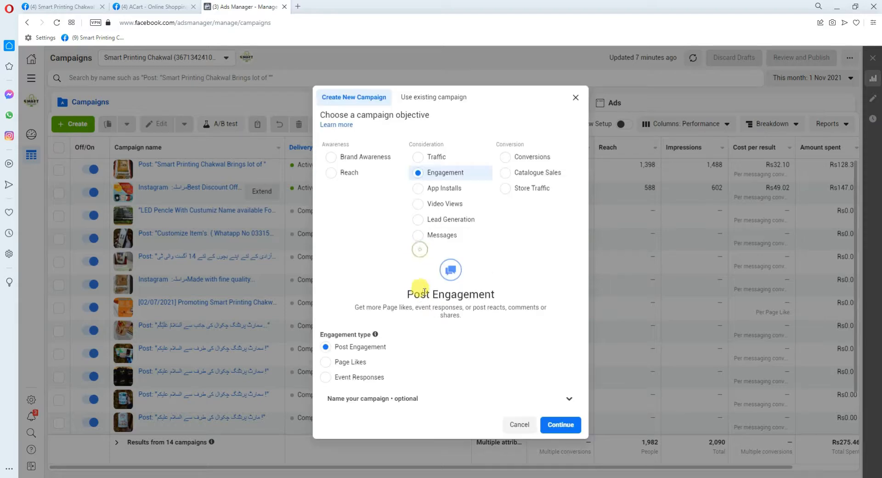
click(326, 365)
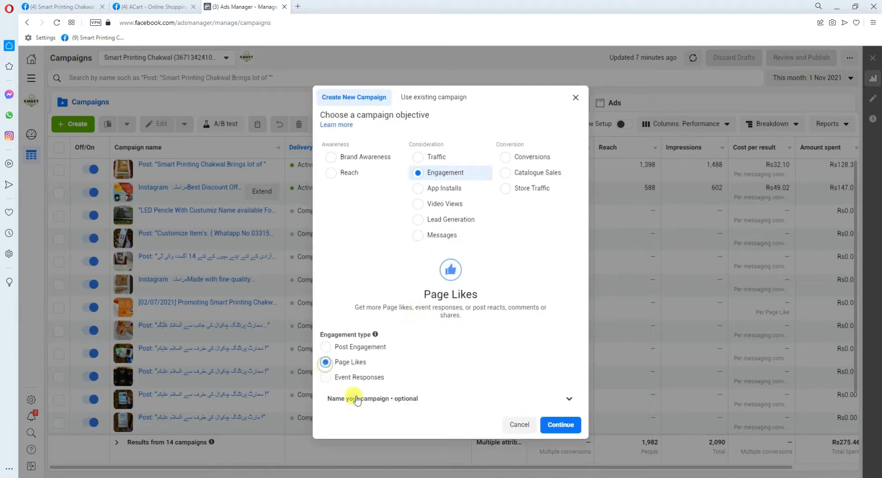
click(563, 426)
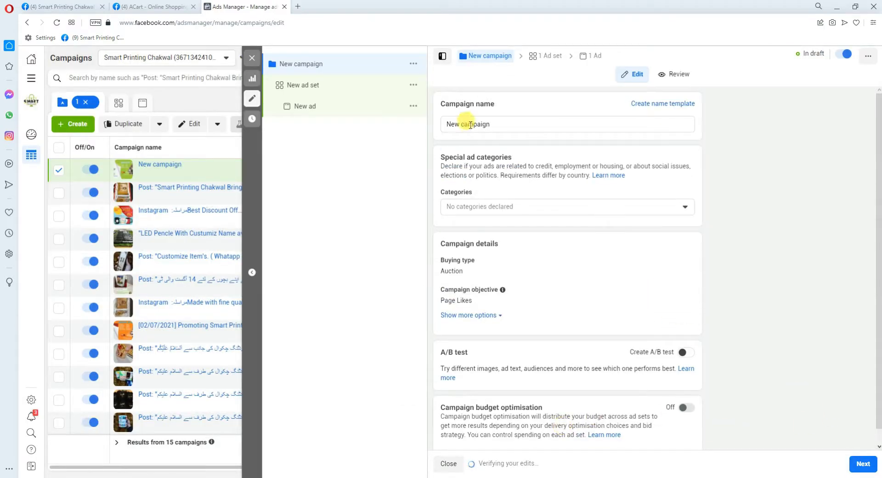
Step: Review the campaign name and special ad categories without declaring any category, and proceed to the ad set settings
drag(529, 125, 404, 115)
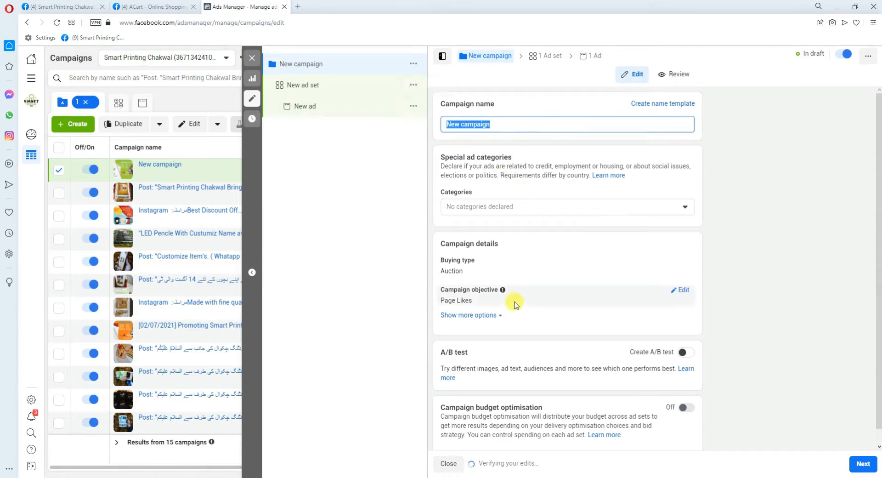
click(520, 209)
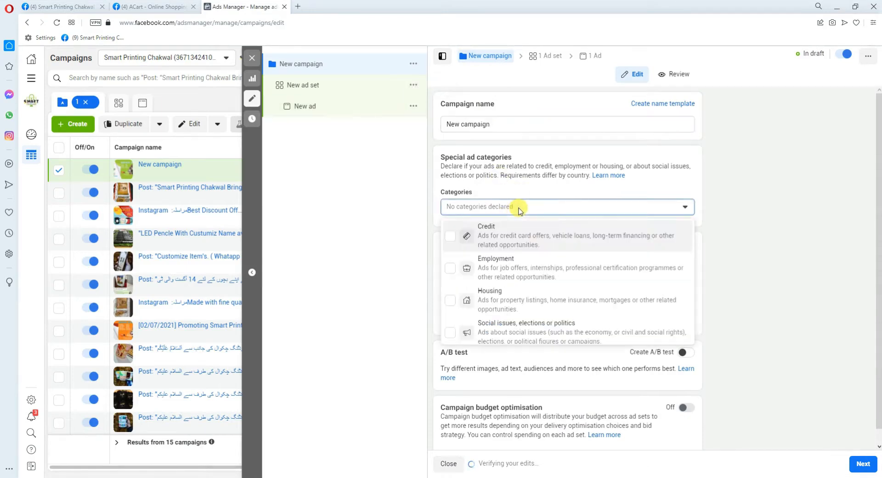
scroll(543, 326, down, 1)
click(350, 272)
scroll(579, 335, down, 1)
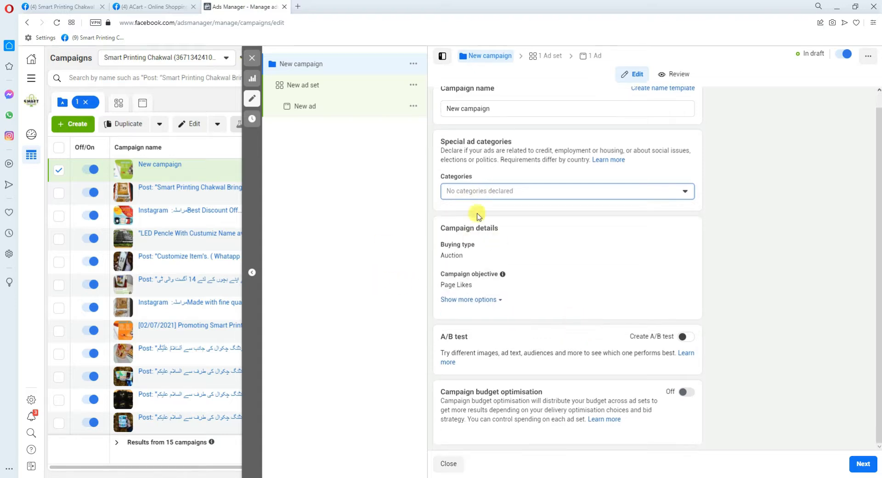
click(865, 465)
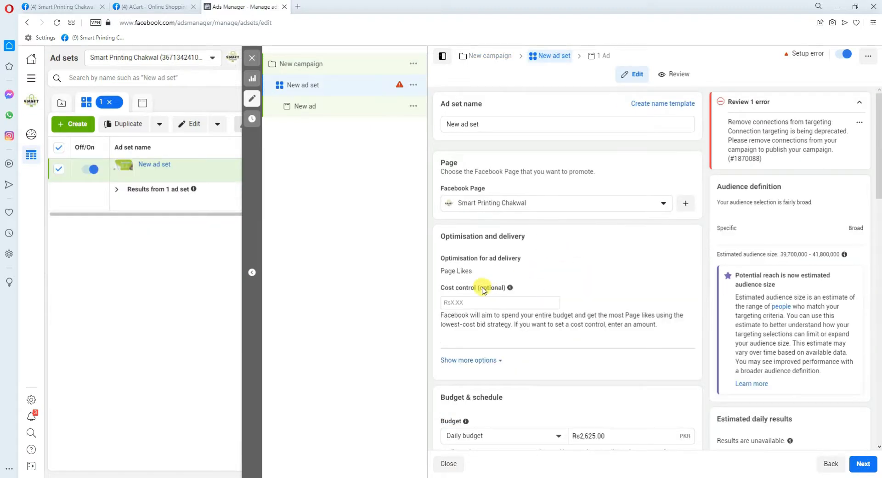
mouse_move(510, 288)
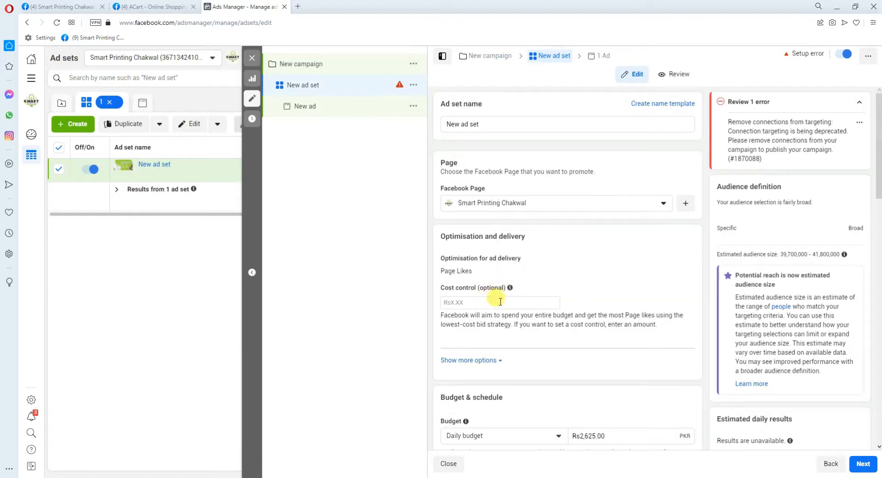
Step: Set the ad set's start date to 2/11/2021 in the budget and schedule section
scroll(542, 296, down, 3)
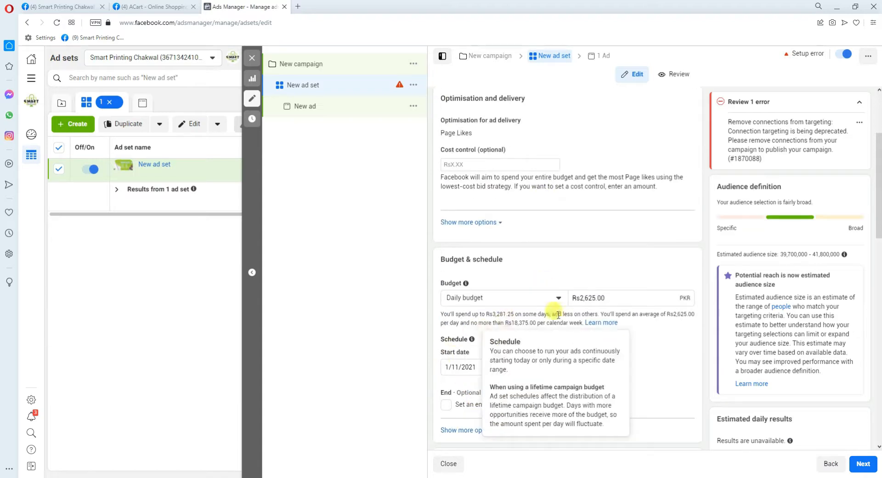
click(624, 298)
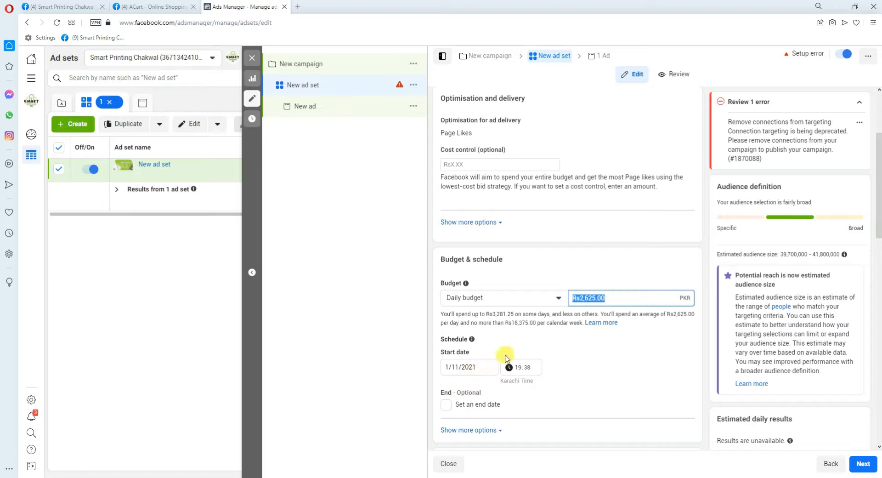
click(484, 367)
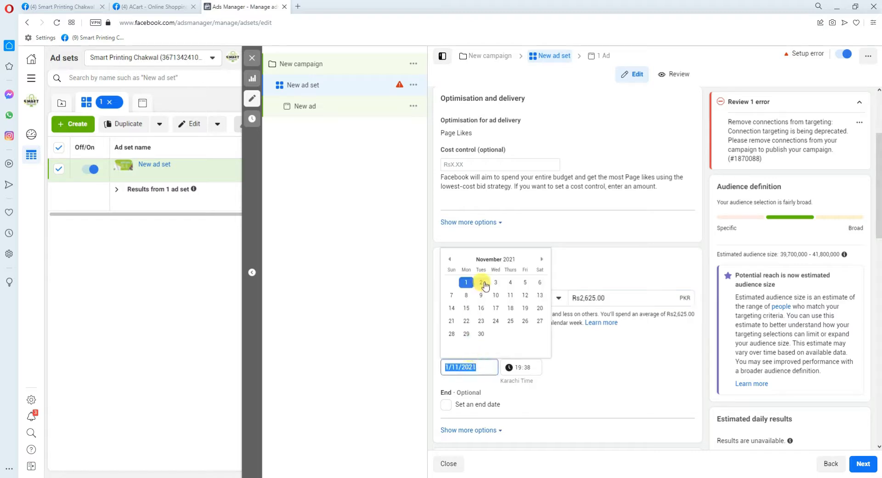
click(483, 282)
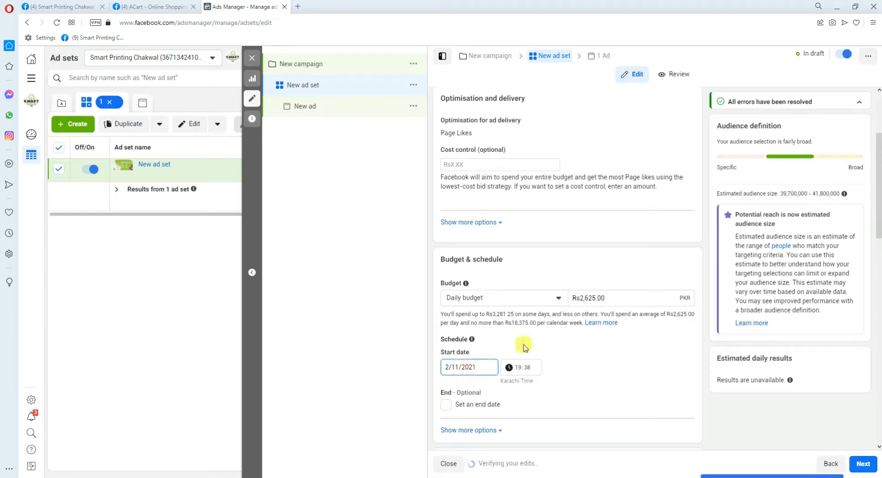
Step: Set the ad set's daily budget to Rs200
click(618, 297)
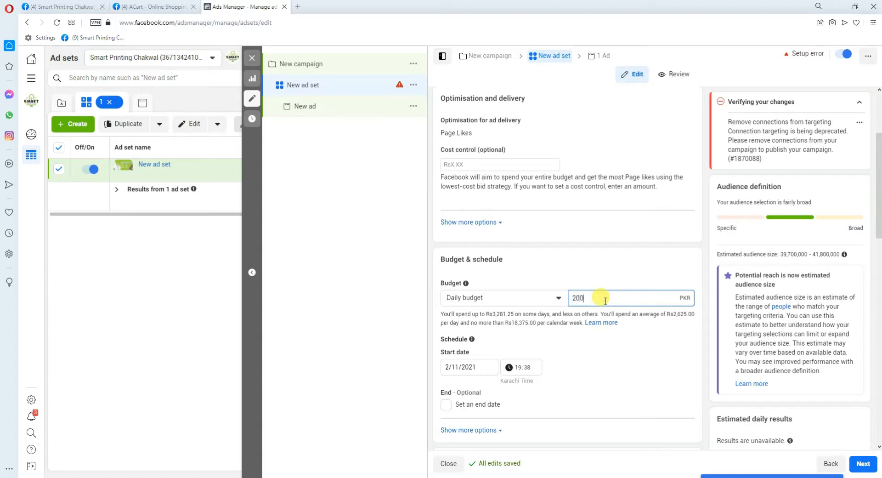
click(620, 339)
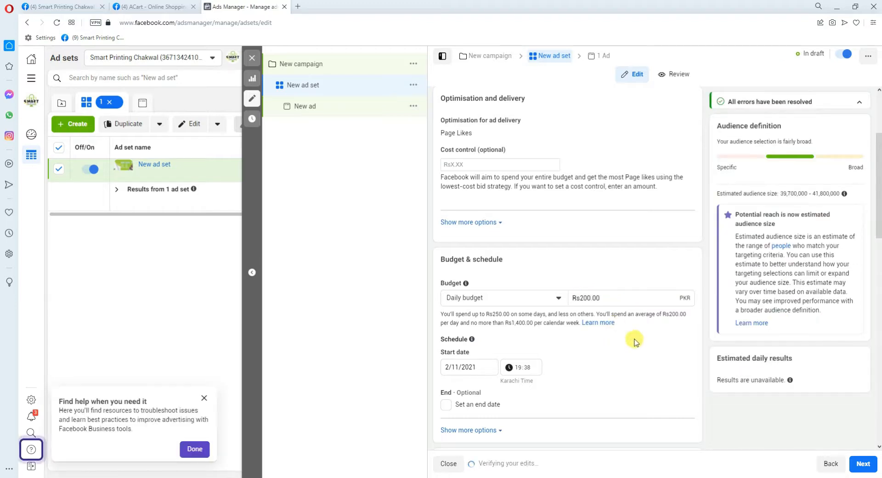
click(610, 296)
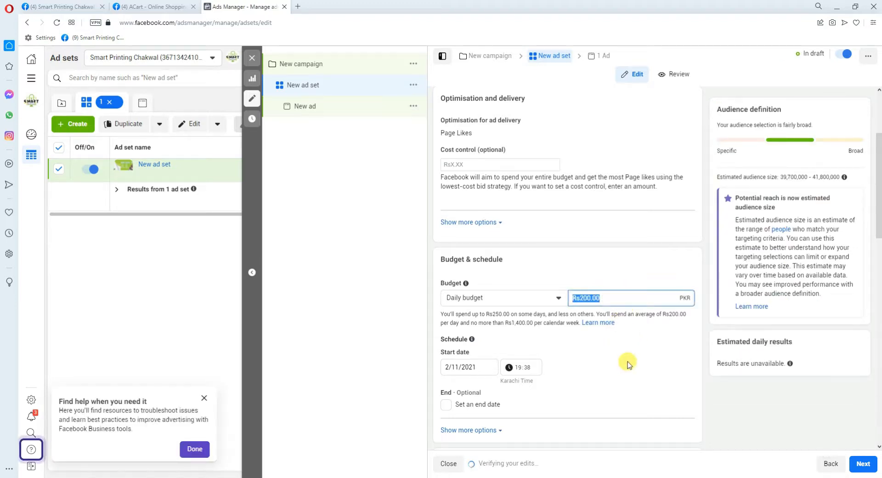
Step: Open the audience's location targeting for editing and look at the location search and map
scroll(629, 363, down, 5)
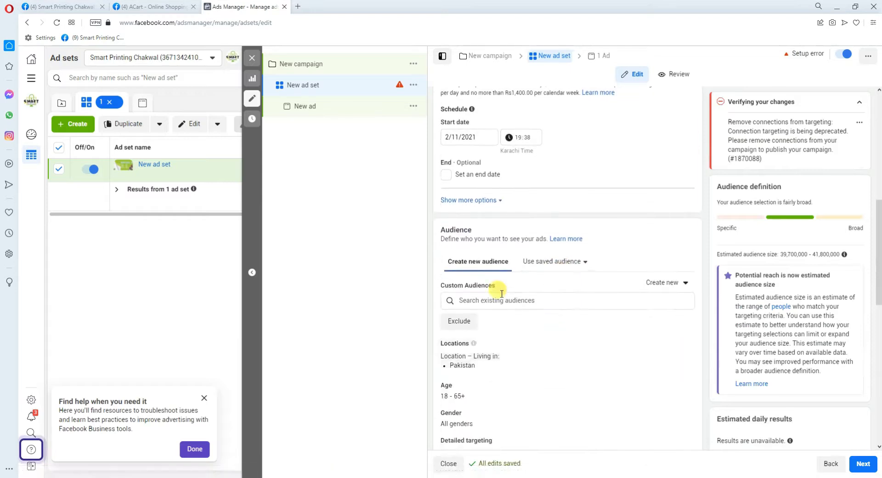
scroll(494, 280, down, 3)
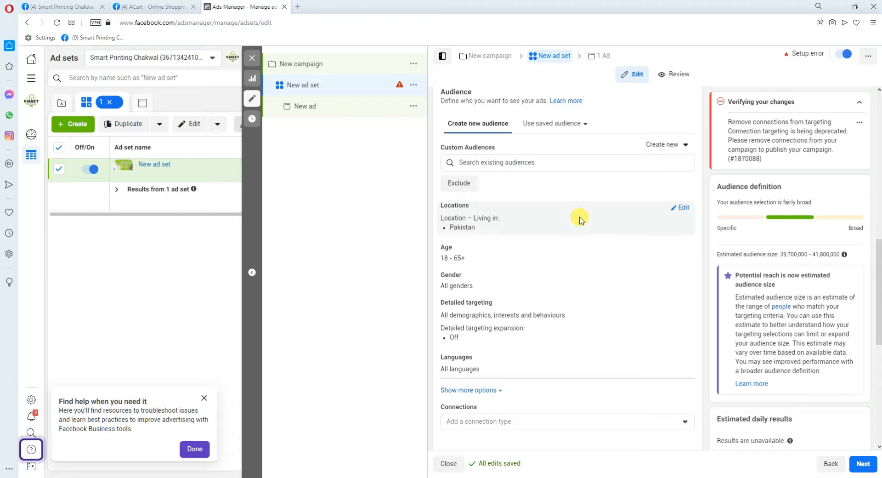
click(682, 208)
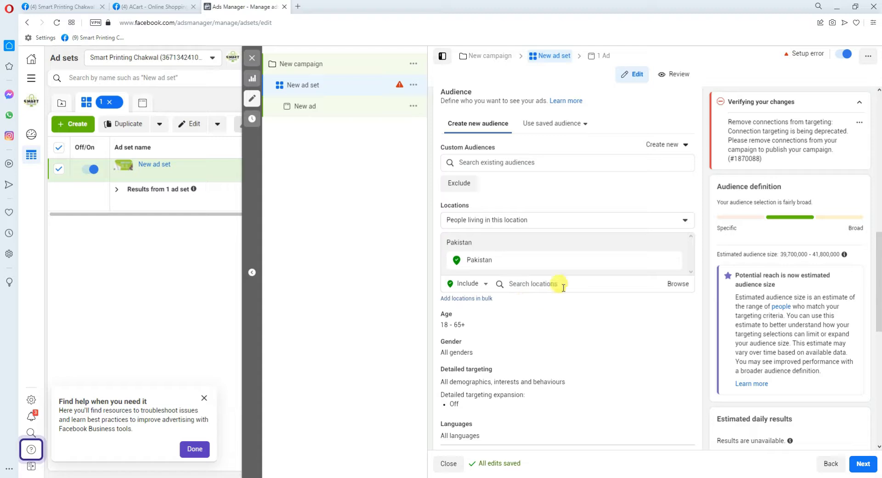
click(546, 285)
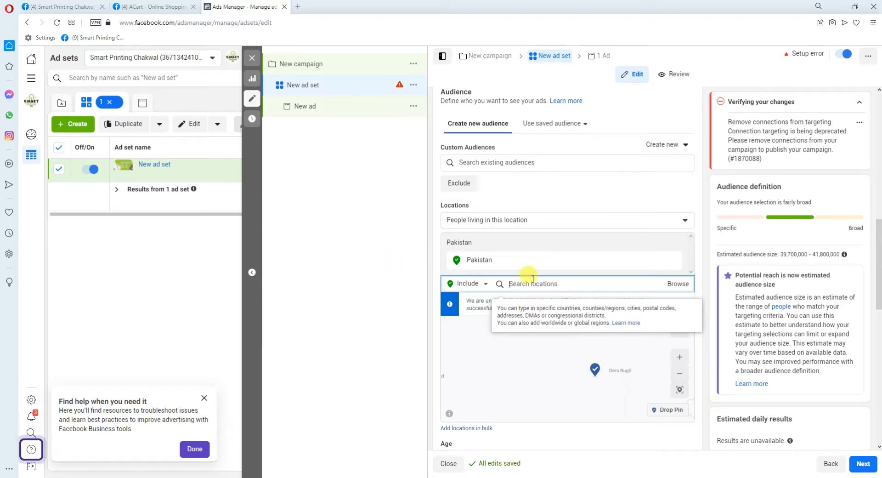
scroll(505, 227, down, 3)
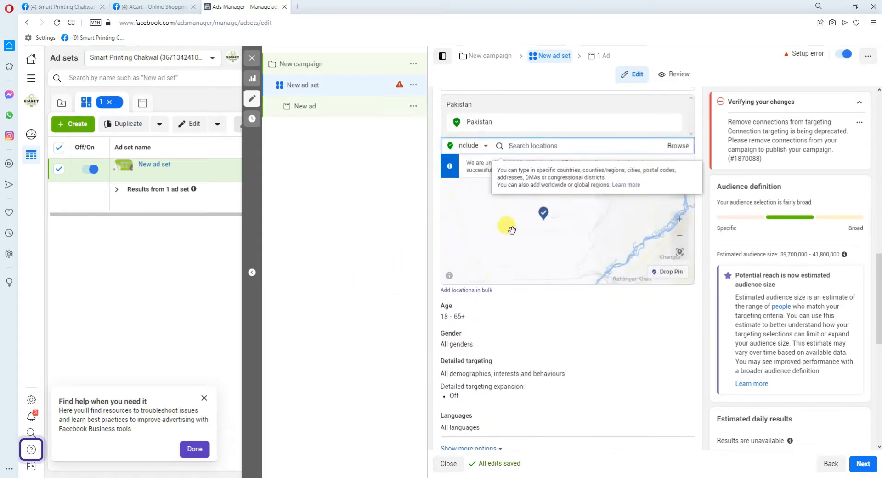
Step: Review the audience's age, gender, detailed targeting, language and connection settings down to the placements section
scroll(528, 320, down, 1)
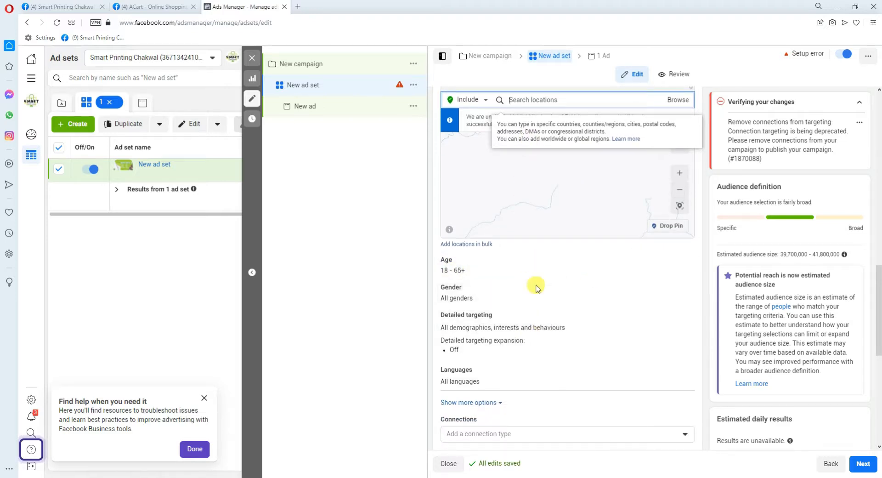
scroll(484, 285, down, 1)
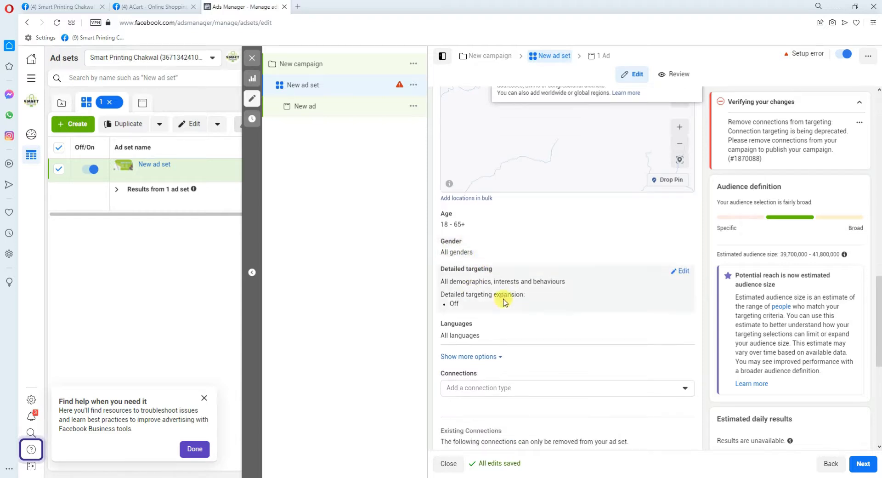
scroll(558, 305, down, 1)
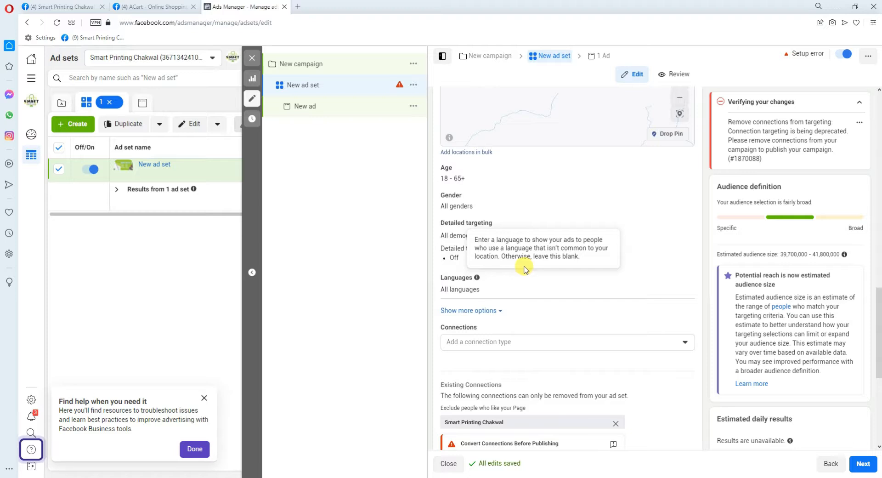
scroll(471, 276, down, 3)
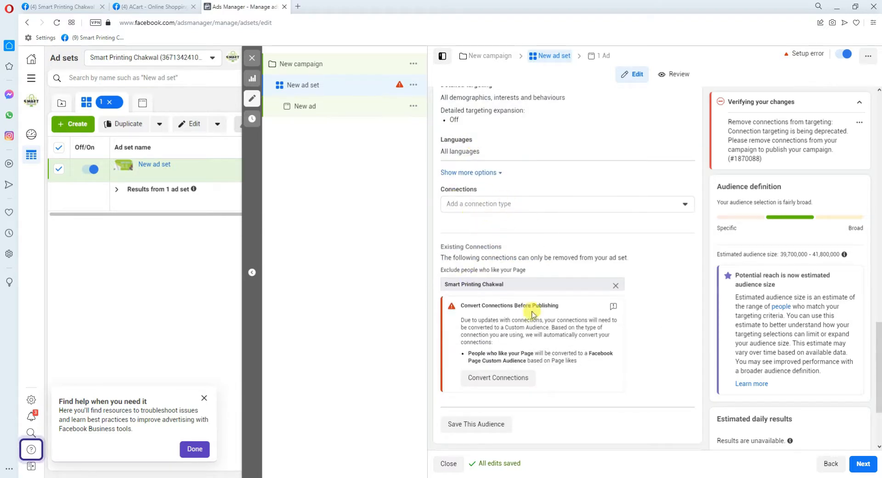
scroll(546, 244, down, 1)
scroll(564, 258, up, 1)
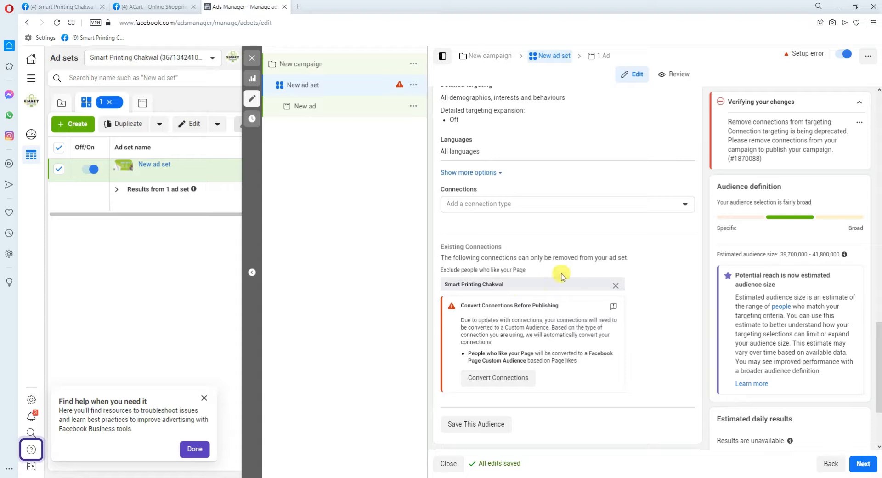
scroll(556, 300, down, 2)
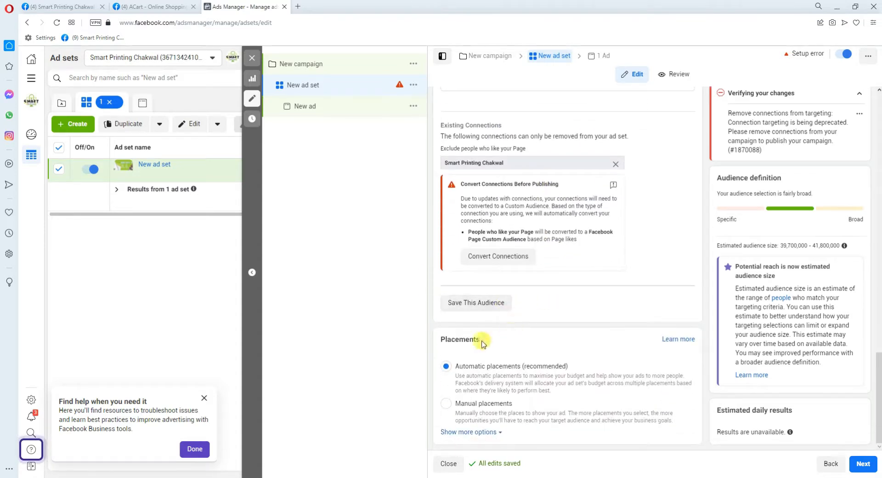
Step: Check the platforms and feeds offered under Manual placements, and return the ad set to Automatic placements
click(472, 432)
scroll(451, 185, down, 3)
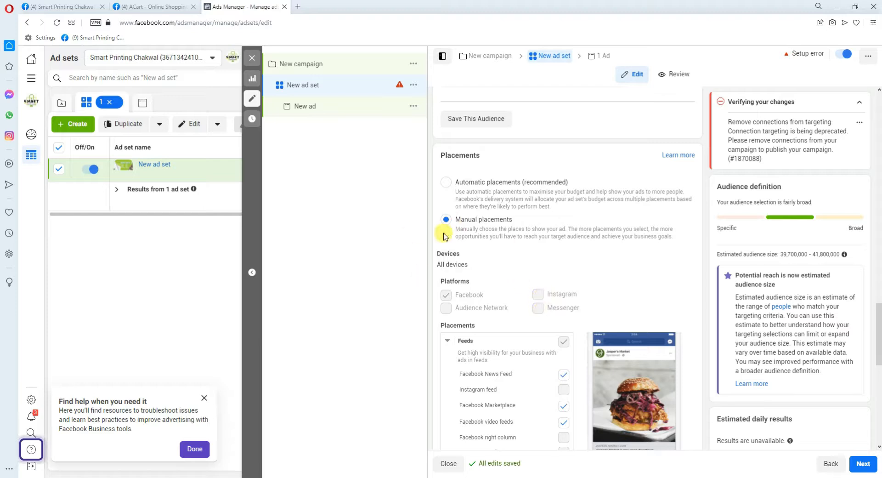
scroll(516, 342, down, 2)
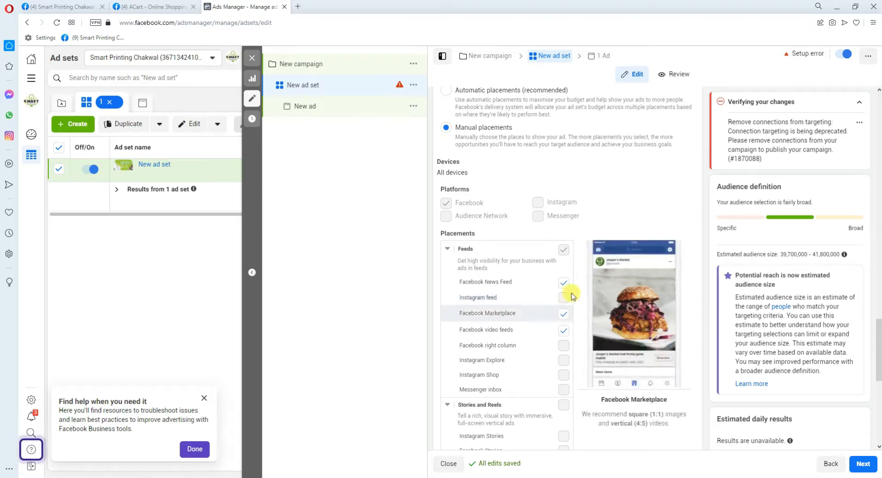
scroll(487, 303, up, 2)
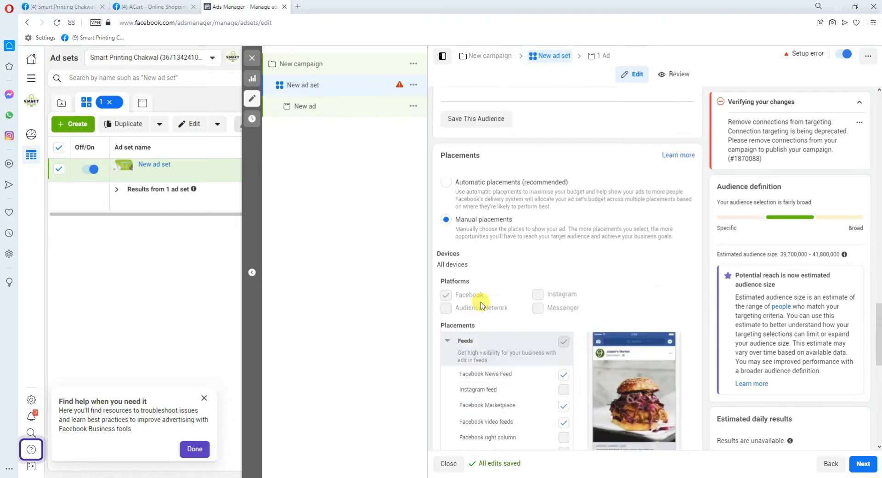
click(470, 198)
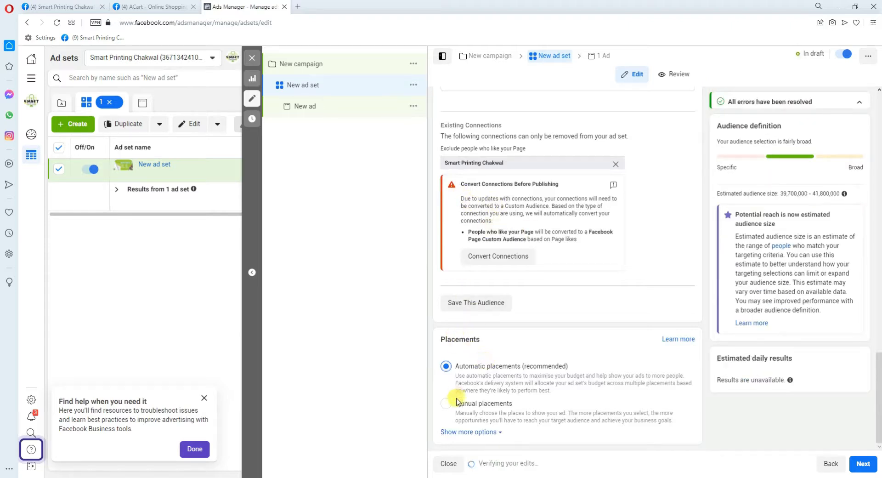
click(444, 411)
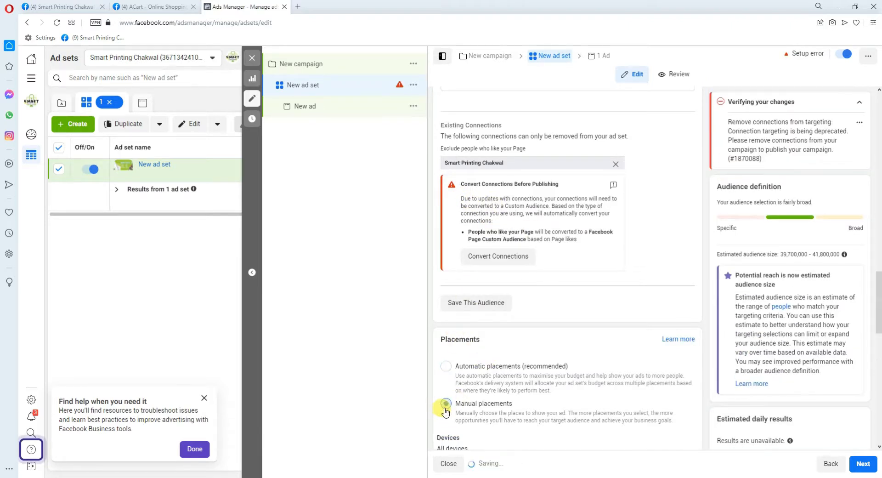
click(447, 367)
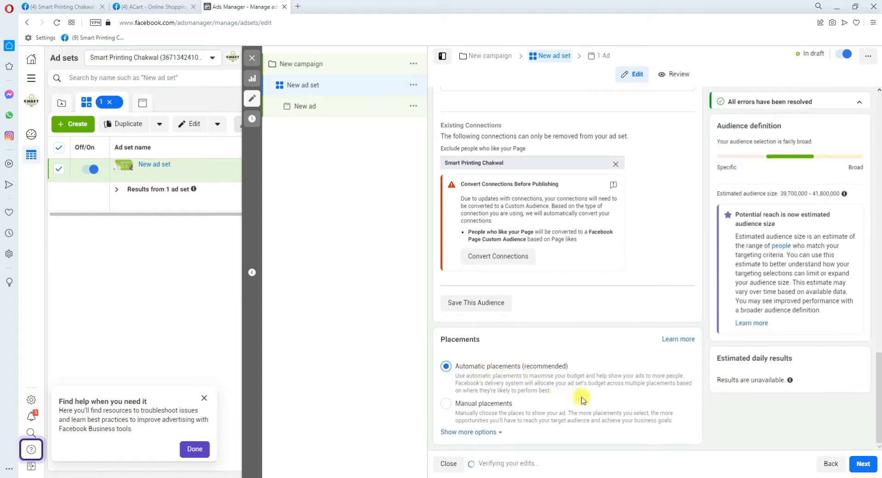
Step: Proceed to the ad settings and review the ad's media, primary text and tracking options
click(864, 464)
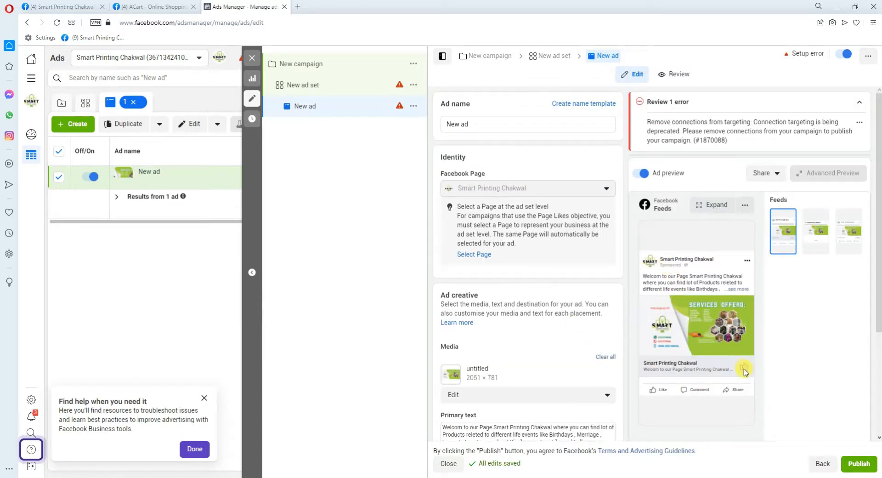
scroll(498, 307, down, 2)
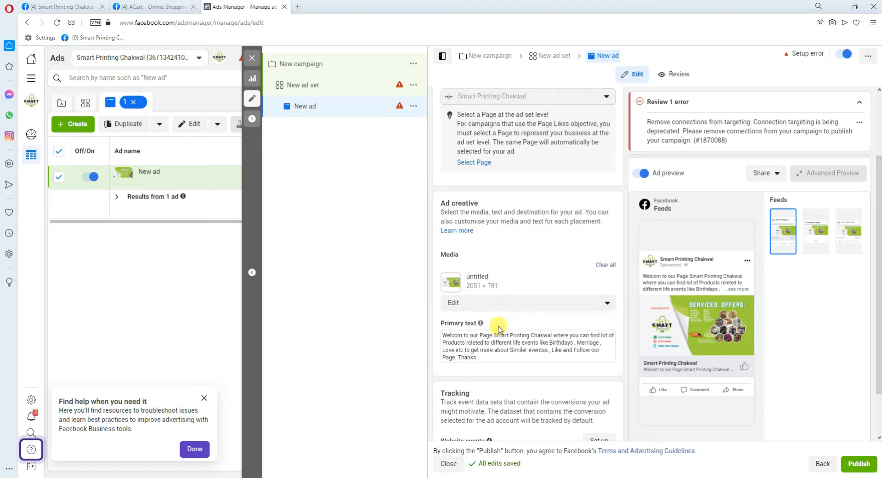
scroll(500, 313, down, 1)
drag(494, 311, 426, 284)
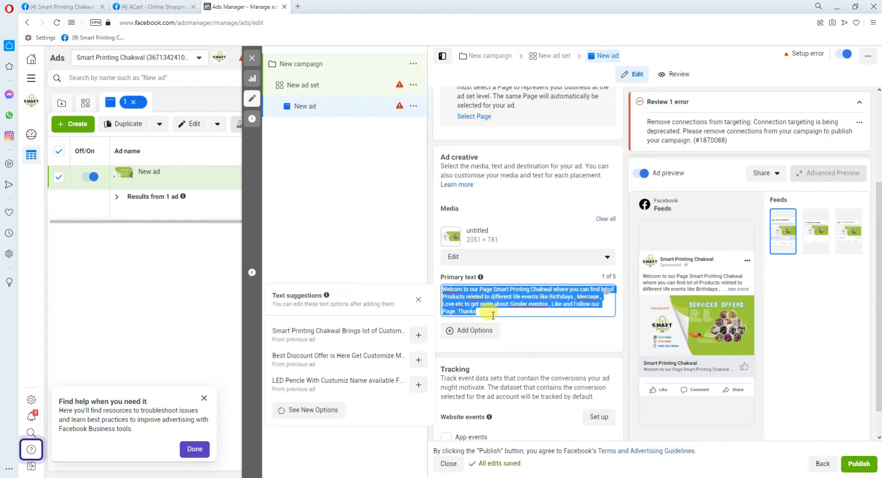
scroll(520, 309, down, 1)
scroll(521, 309, down, 1)
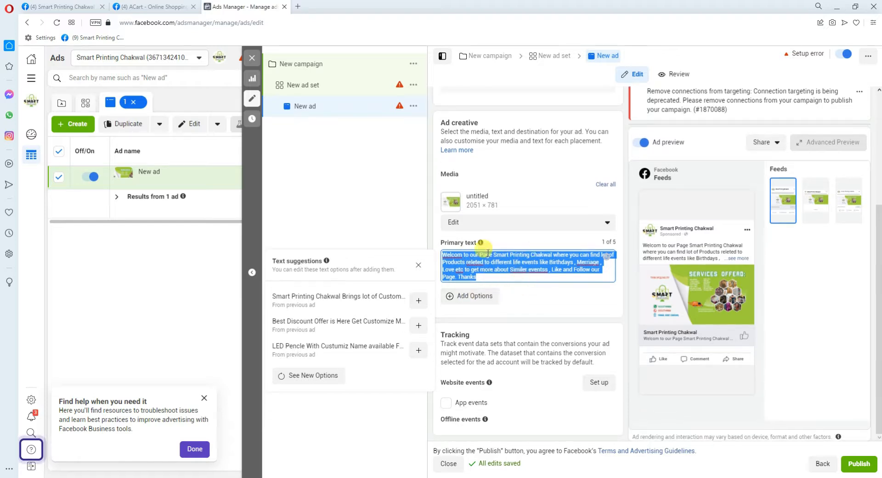
mouse_move(460, 272)
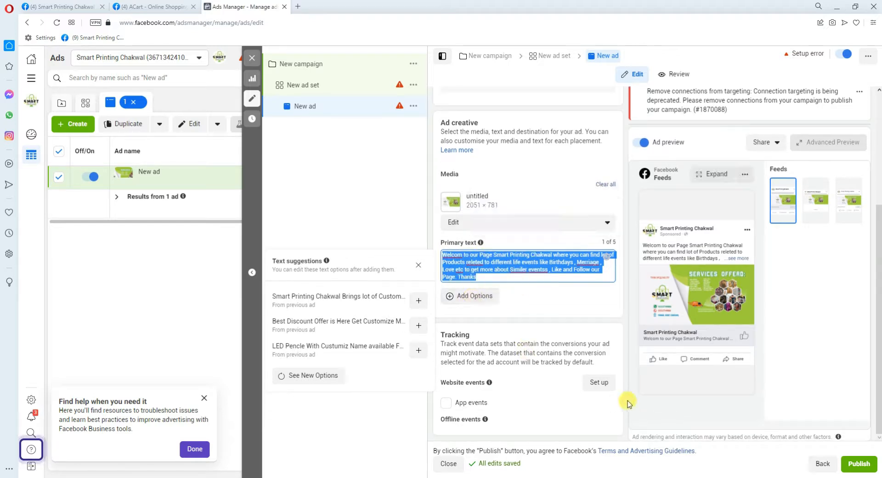
Step: Dismiss the text suggestions for the primary text and look over the ad's Facebook feed preview
click(858, 465)
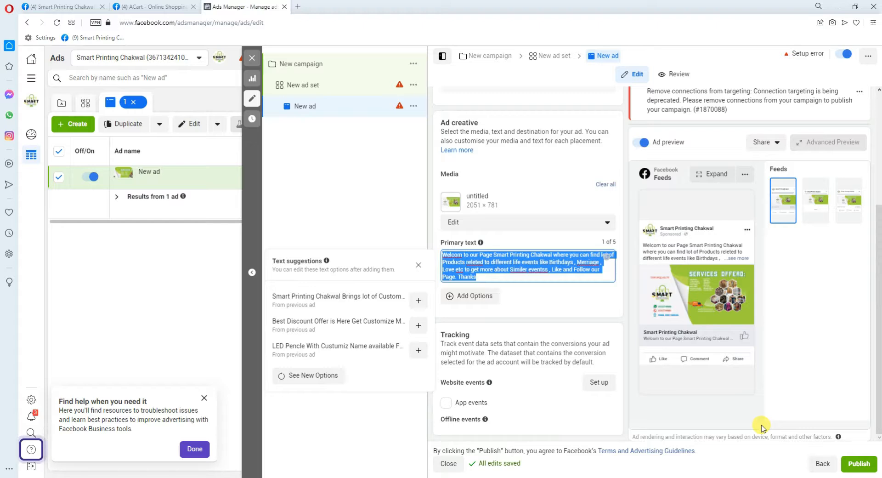
click(418, 265)
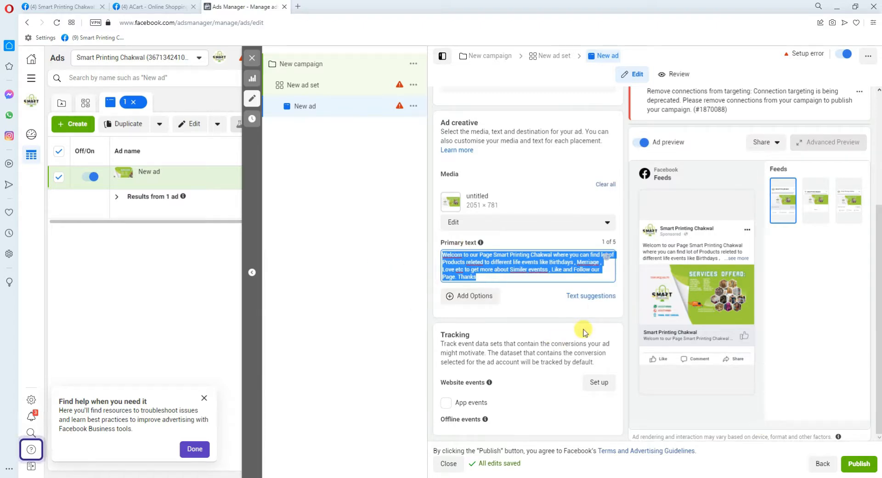
mouse_move(676, 360)
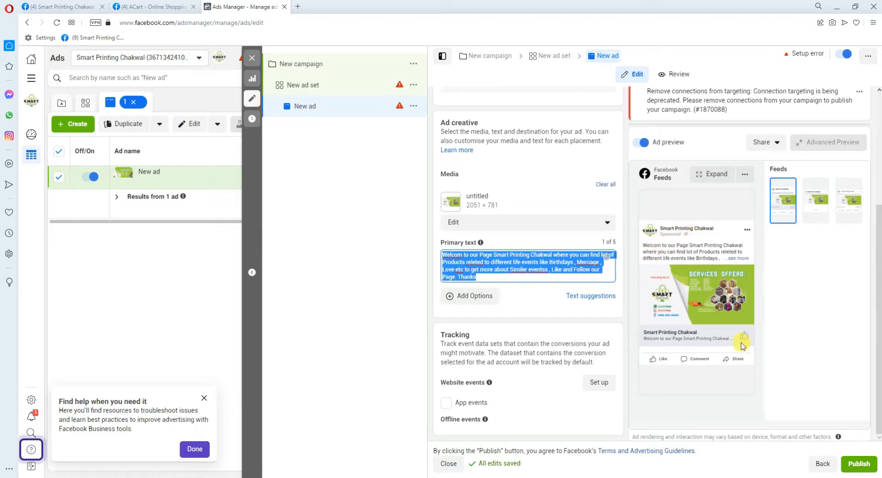
scroll(741, 345, up, 4)
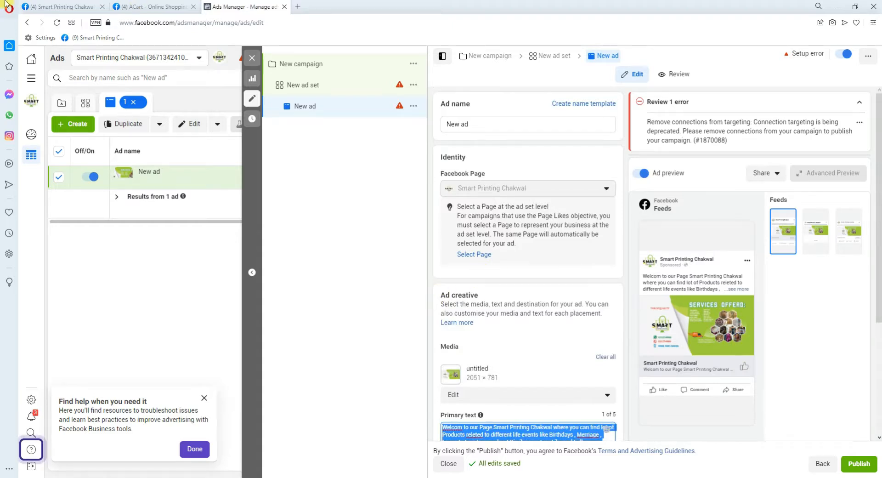
Step: Switch to the Smart Printing Chakwal page and look through its August posts' reach and engagement
click(60, 6)
scroll(625, 303, down, 10)
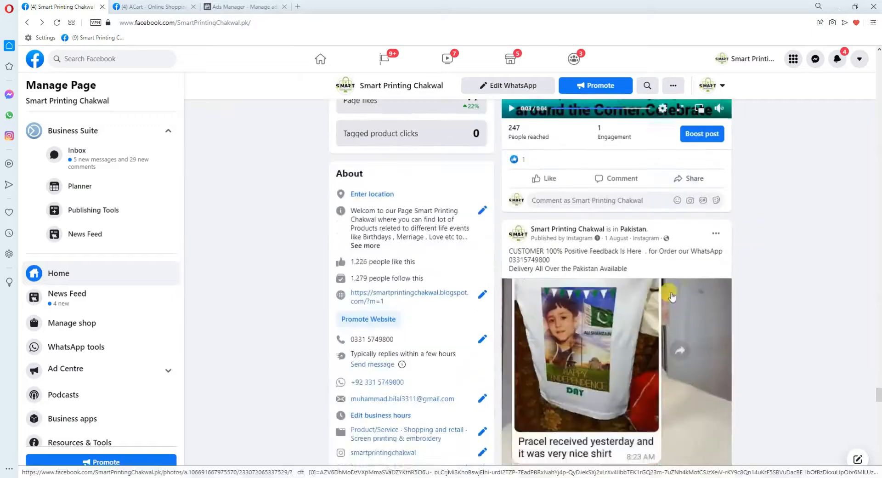
scroll(684, 289, up, 4)
scroll(680, 321, up, 10)
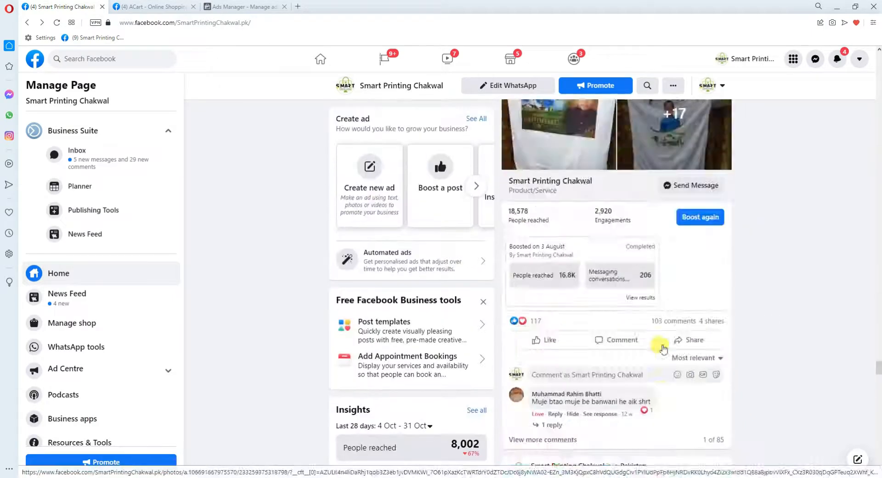
Step: Look through the page's August and early September posts, comparing their reach, engagements and boost results
scroll(664, 349, down, 6)
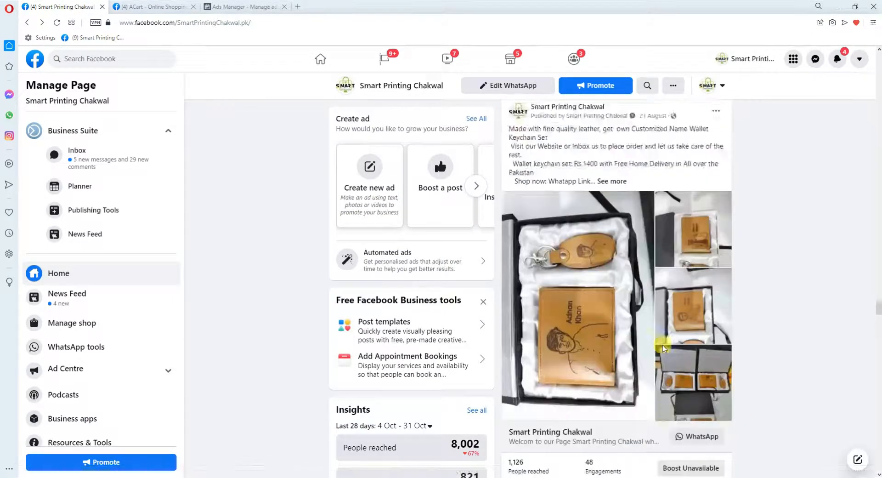
scroll(663, 347, down, 5)
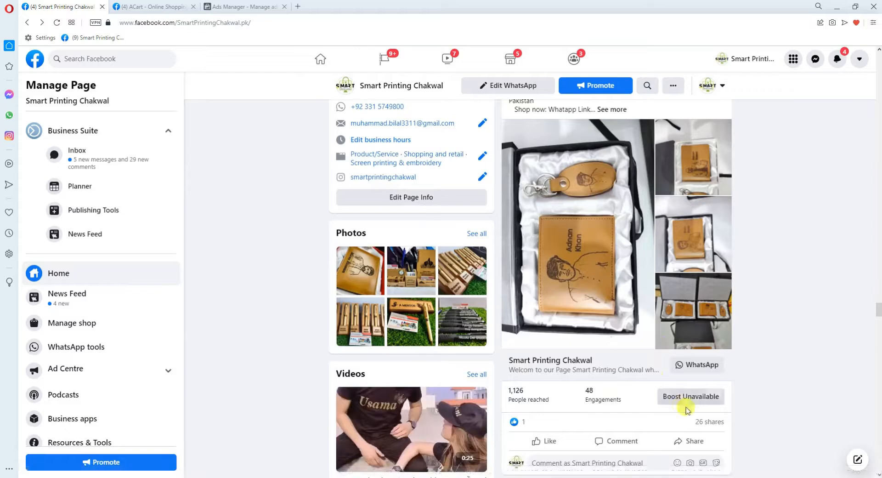
scroll(680, 400, up, 10)
scroll(676, 379, up, 4)
scroll(684, 379, down, 9)
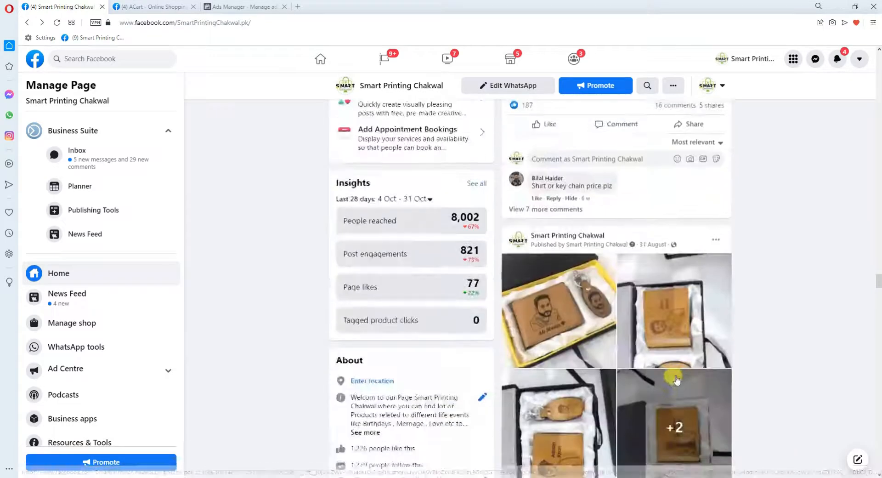
scroll(689, 367, up, 10)
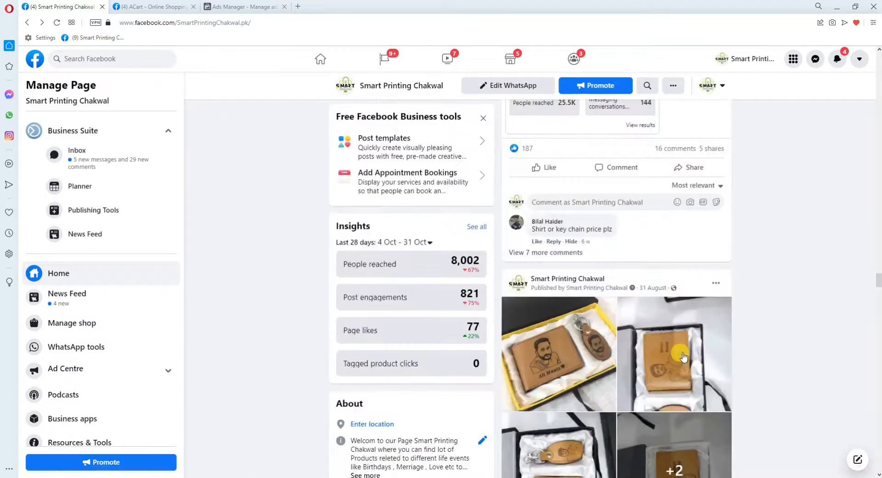
scroll(684, 356, down, 1)
scroll(689, 363, down, 7)
scroll(699, 367, up, 8)
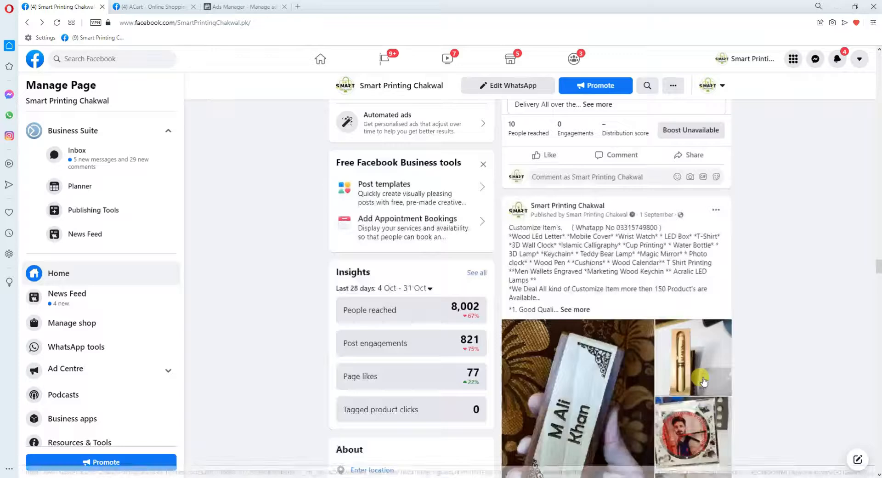
scroll(702, 376, down, 4)
scroll(703, 379, down, 4)
scroll(685, 349, up, 9)
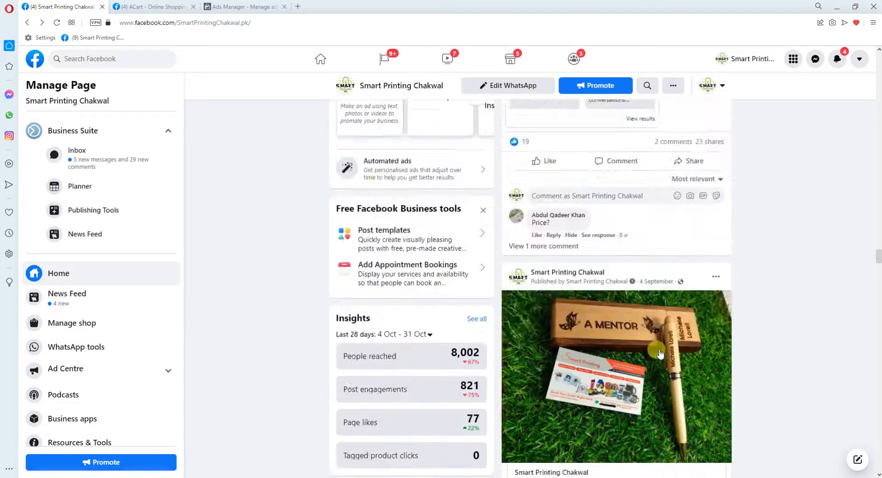
scroll(649, 395, down, 6)
scroll(684, 340, down, 1)
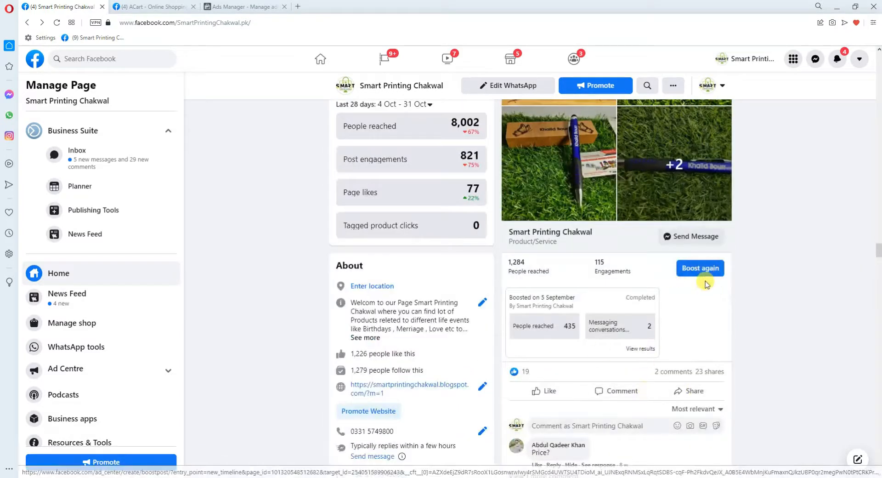
scroll(703, 298, up, 5)
scroll(675, 353, down, 5)
scroll(675, 353, down, 7)
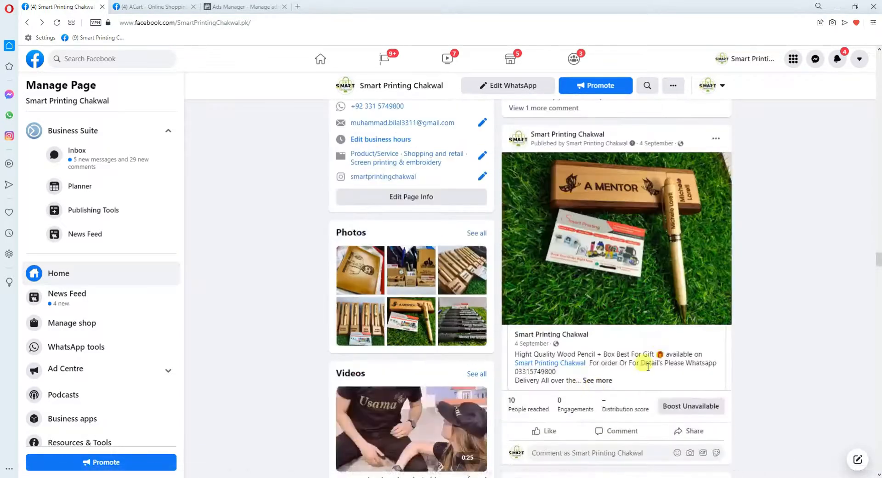
scroll(657, 386, up, 8)
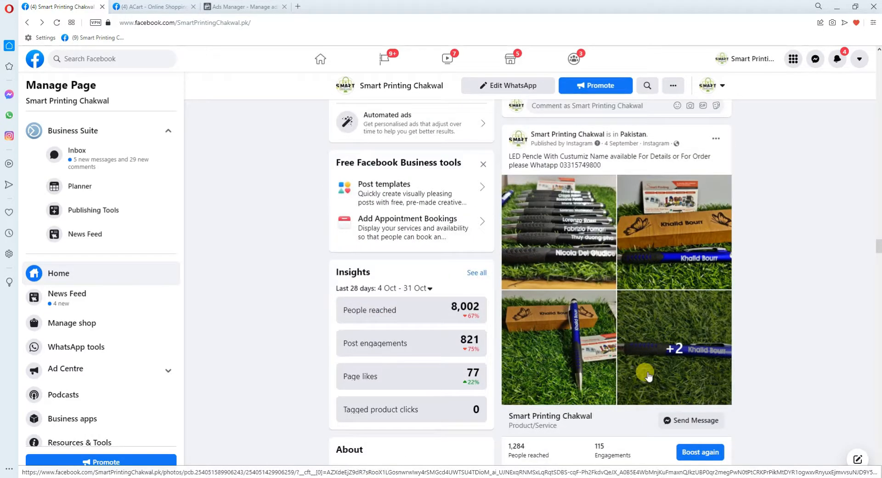
scroll(652, 370, down, 3)
scroll(657, 370, up, 6)
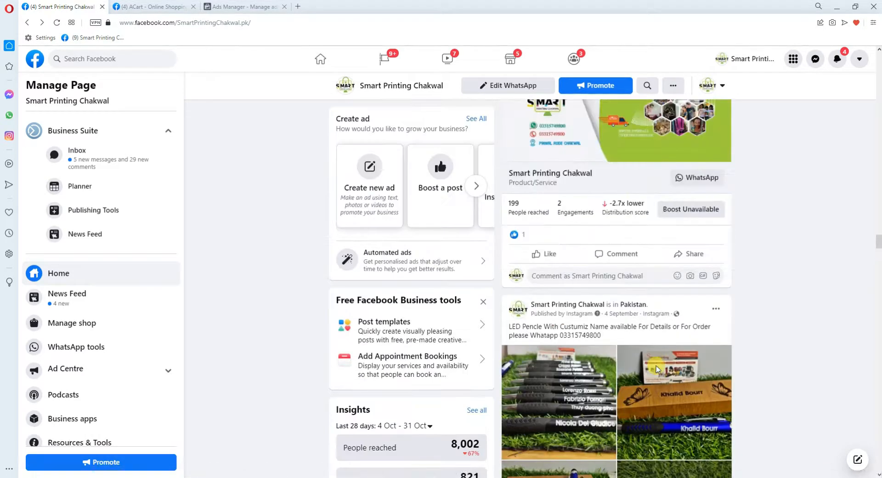
Step: Open the boost setup for the customized printed cushions post and look over its ad preview, messaging apps and audience
scroll(657, 370, up, 10)
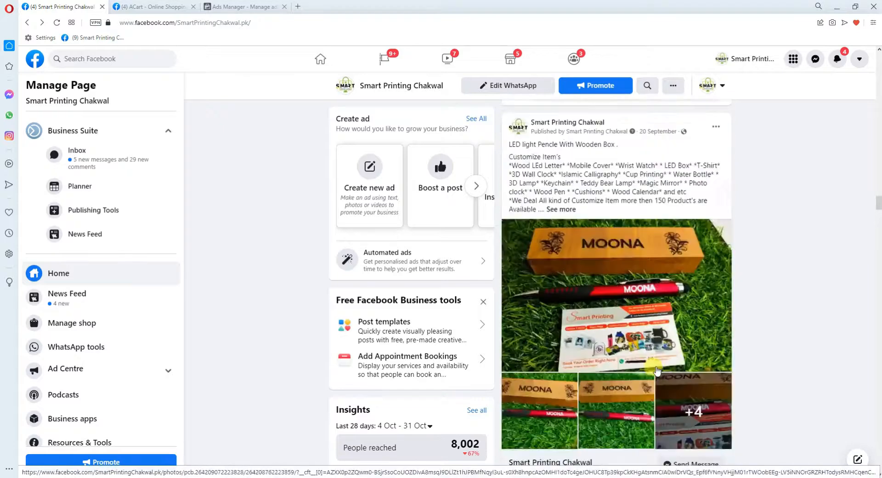
scroll(657, 370, up, 8)
drag(878, 180, 878, 142)
scroll(685, 319, up, 1)
scroll(685, 318, up, 3)
click(708, 337)
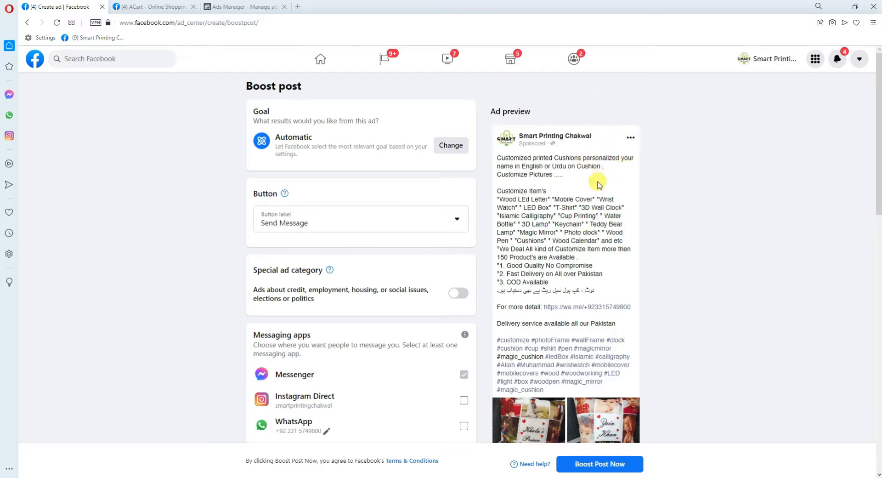
scroll(597, 186, down, 2)
scroll(571, 220, up, 2)
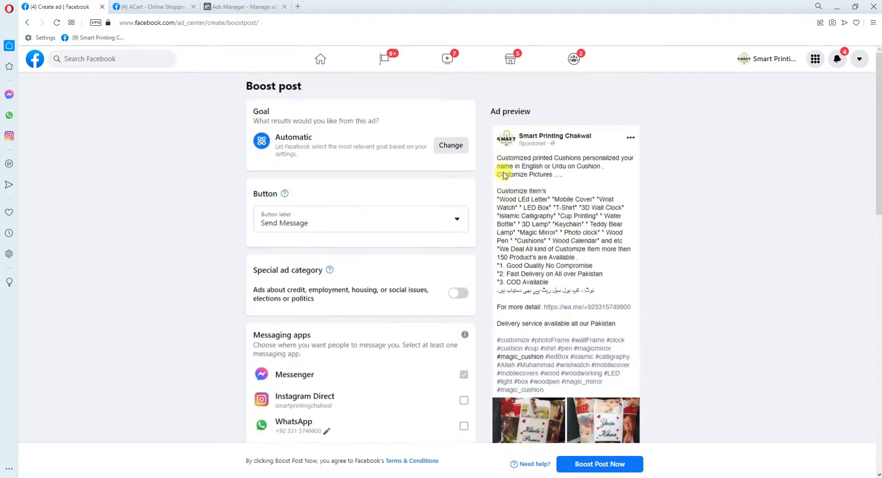
scroll(621, 210, down, 2)
scroll(534, 174, down, 5)
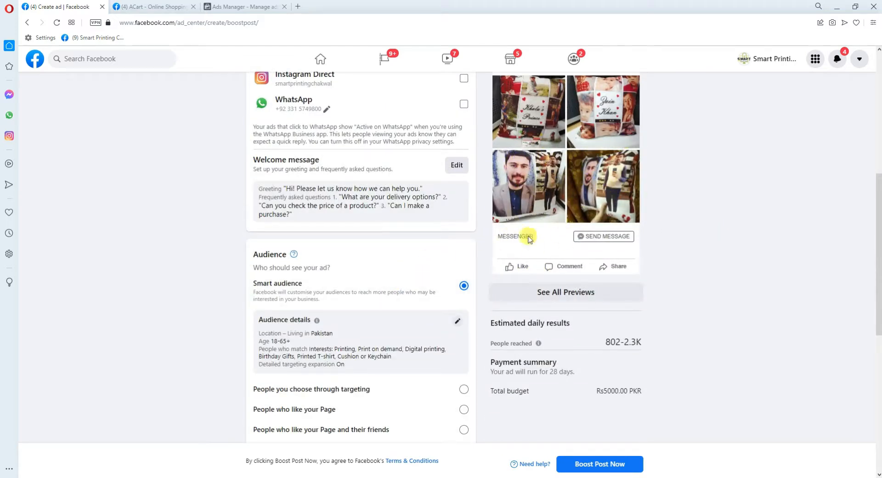
Step: Set the boost's duration to 4 days and its total budget to Rs 700
scroll(394, 339, down, 1)
scroll(395, 339, down, 8)
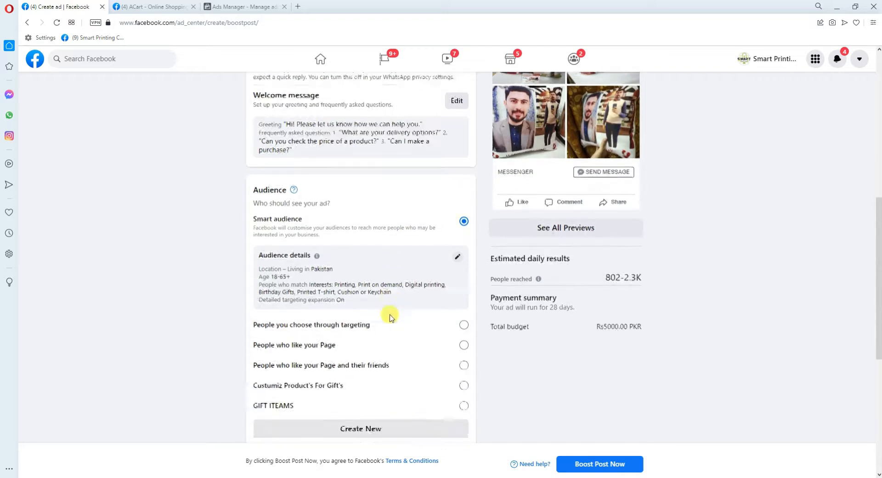
click(321, 199)
click(322, 199)
click(323, 199)
click(323, 198)
click(323, 199)
click(323, 199)
click(323, 198)
double_click(265, 201)
text(2)
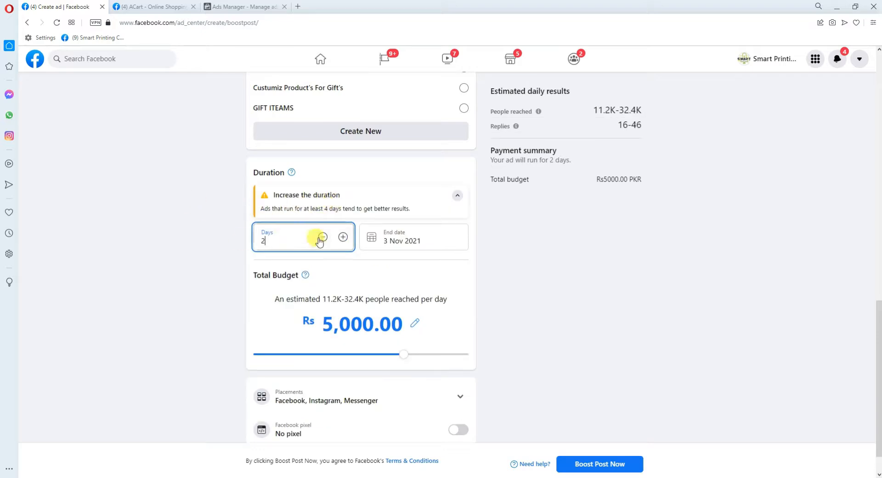
click(344, 237)
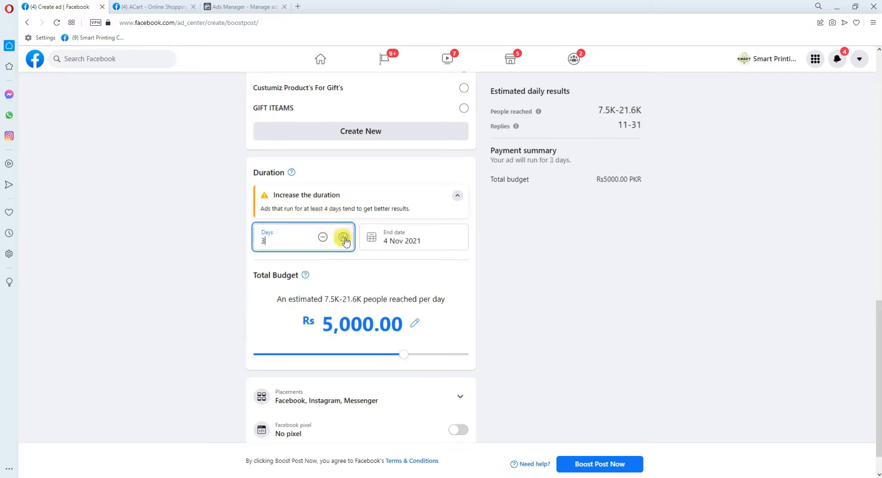
click(344, 237)
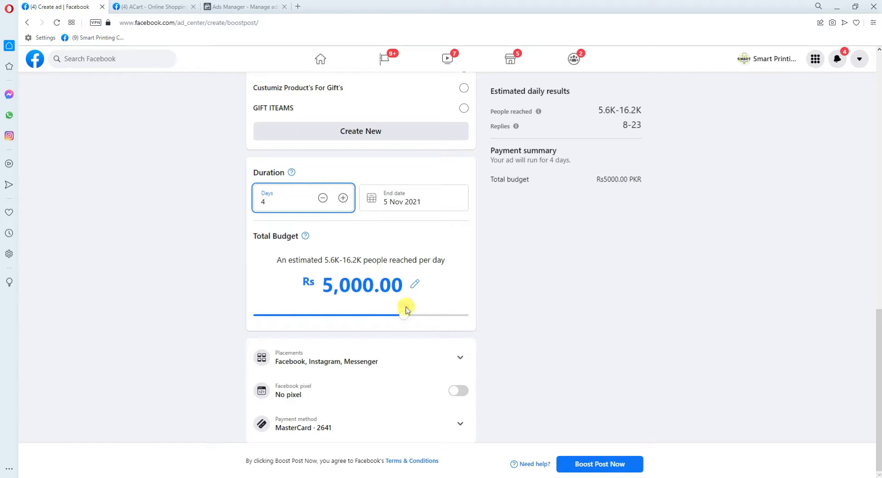
drag(404, 315, 299, 331)
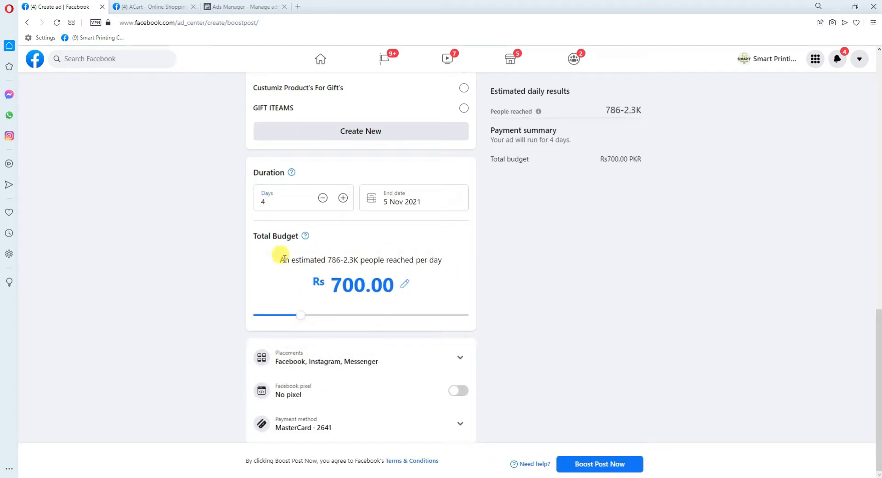
Step: Check the boost's duration, estimated daily people reached and payment summary
drag(275, 202, 255, 217)
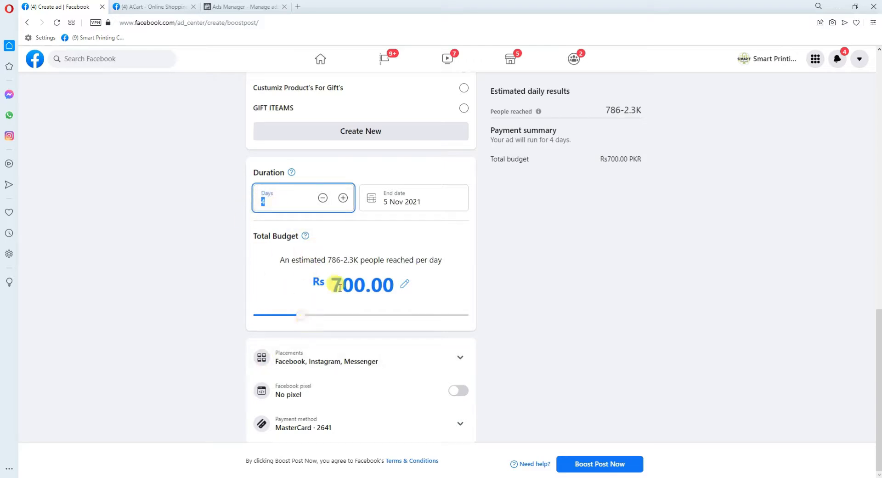
click(566, 293)
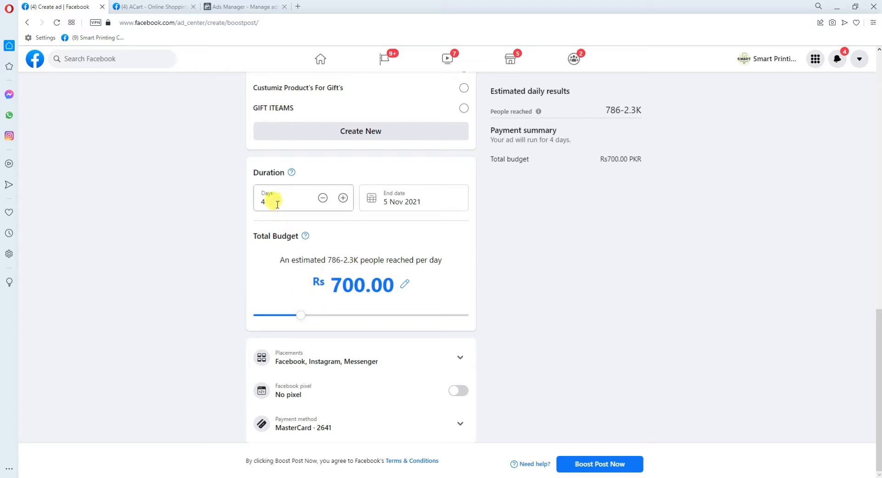
scroll(612, 162, up, 1)
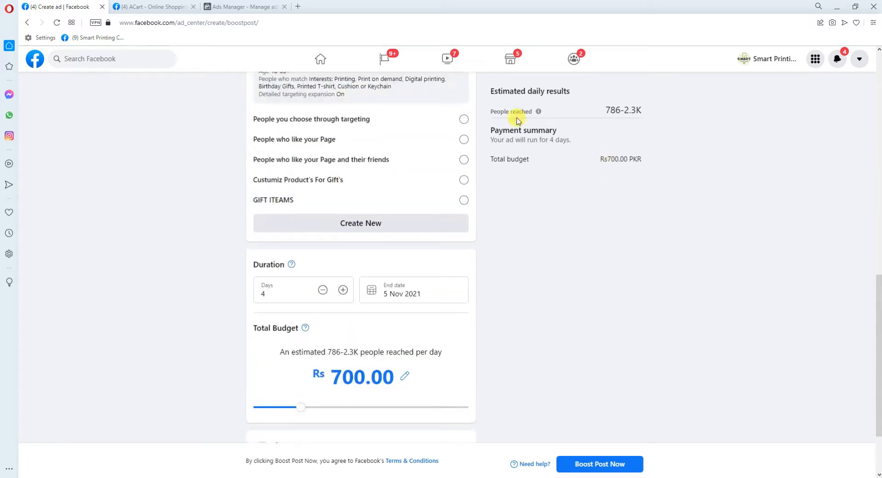
drag(604, 110, 667, 110)
click(671, 147)
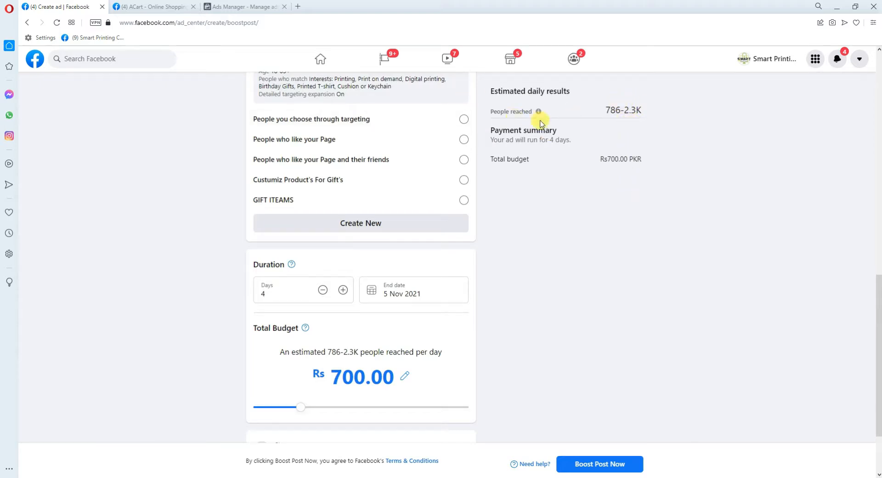
drag(526, 91, 559, 94)
click(705, 134)
scroll(540, 218, down, 2)
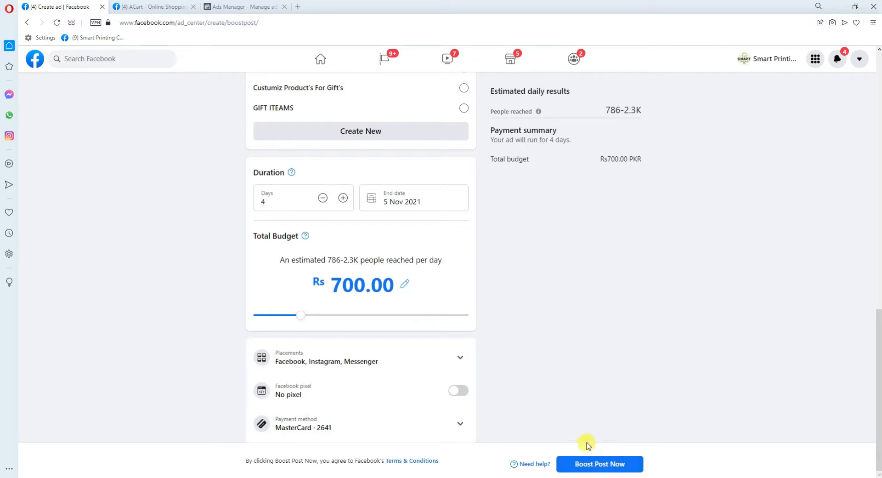
Step: Review the boost's messaging apps, welcome message, audience, duration and budget before boosting the post
scroll(595, 340, up, 5)
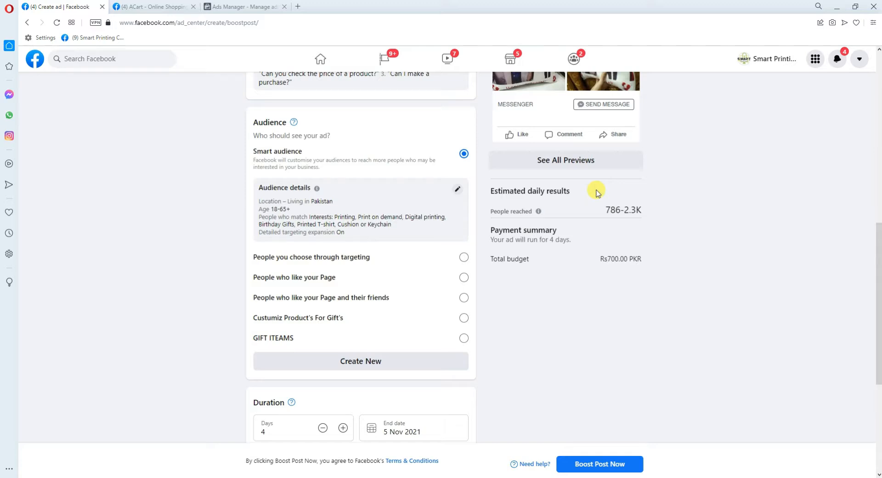
scroll(436, 266, down, 5)
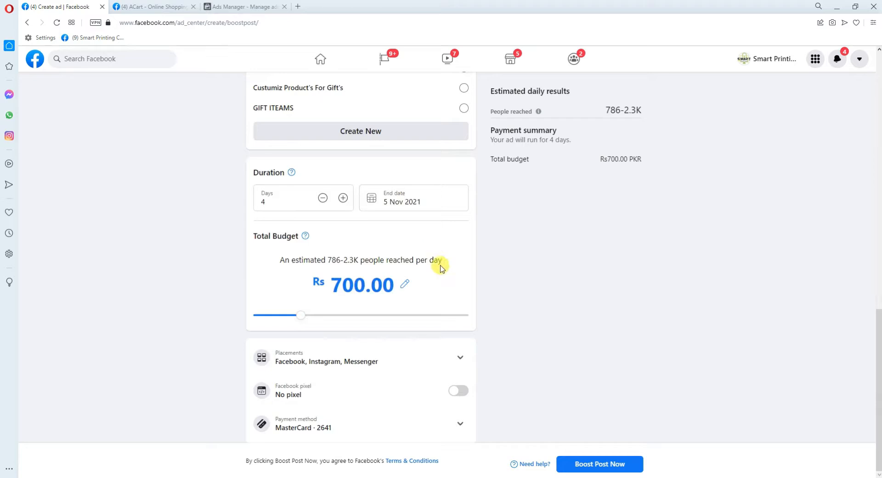
scroll(374, 250, up, 11)
scroll(374, 251, up, 4)
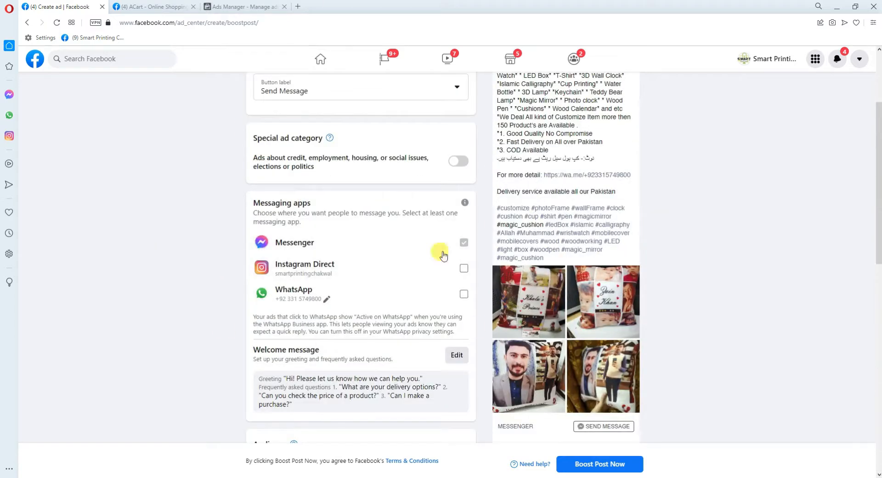
scroll(667, 225, down, 2)
scroll(559, 460, down, 10)
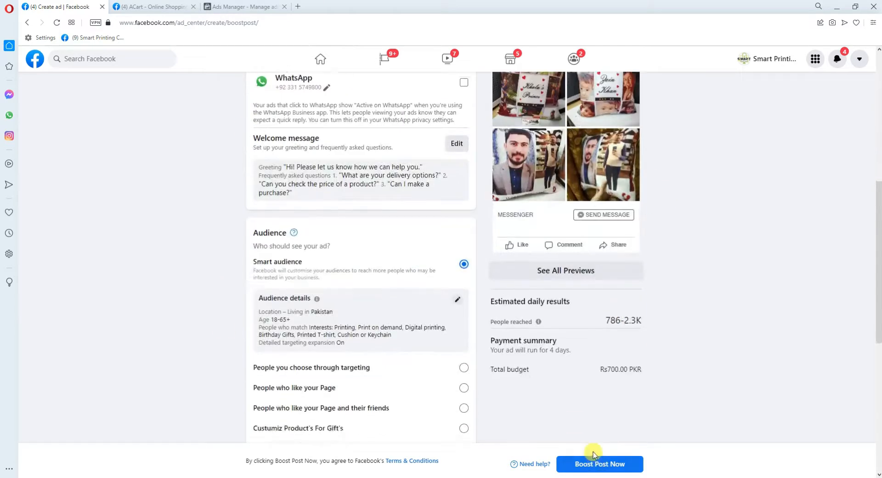
scroll(495, 278, up, 4)
scroll(464, 257, up, 7)
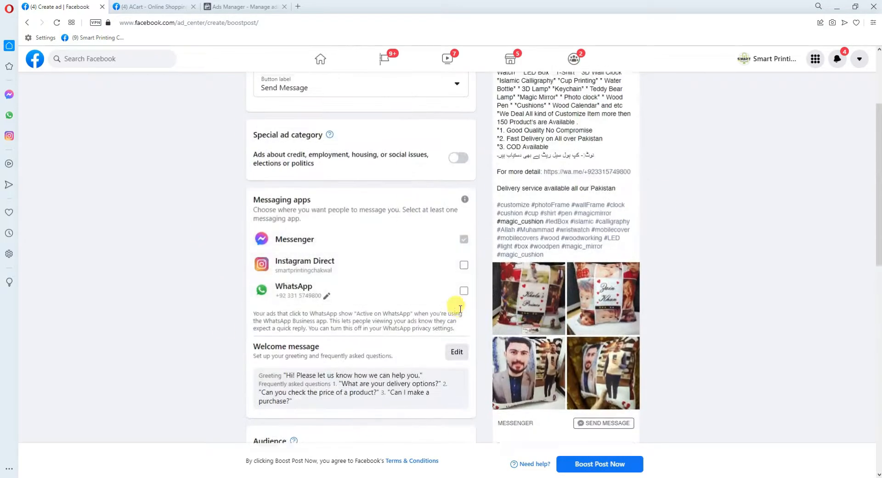
scroll(78, 206, down, 5)
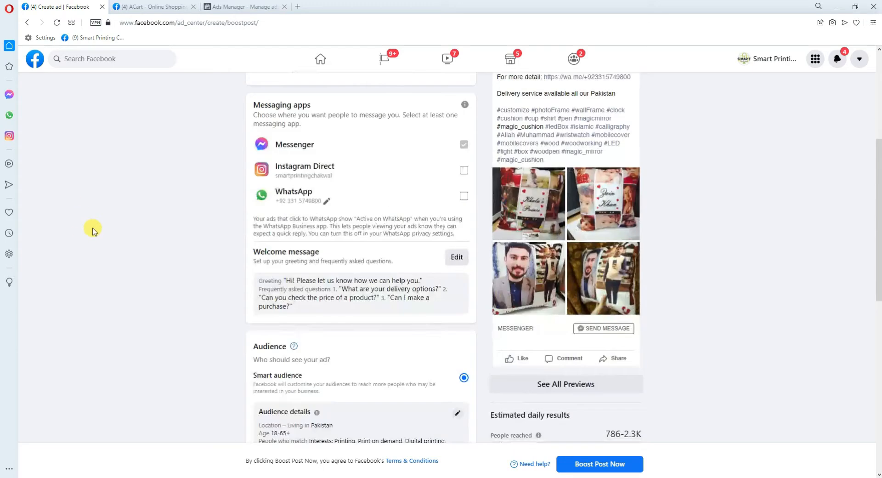